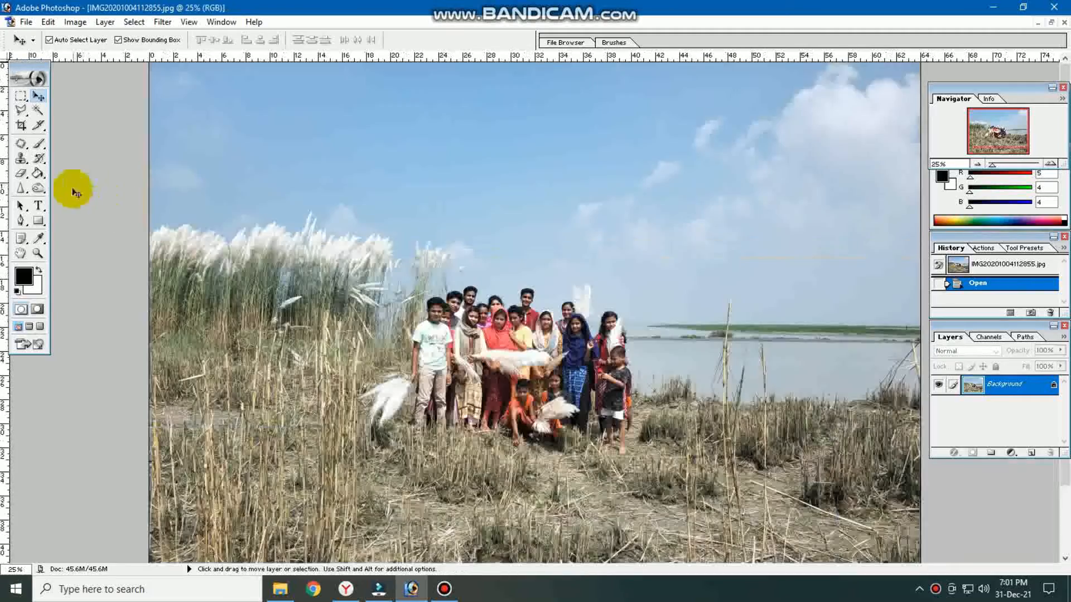
# Step: Crop the photo on all four sides to a wide rectangle around the group, keeping the white reeds and part of the sky
pyautogui.keyDown('alt'); pyautogui.click(221, 249); pyautogui.keyUp('alt')
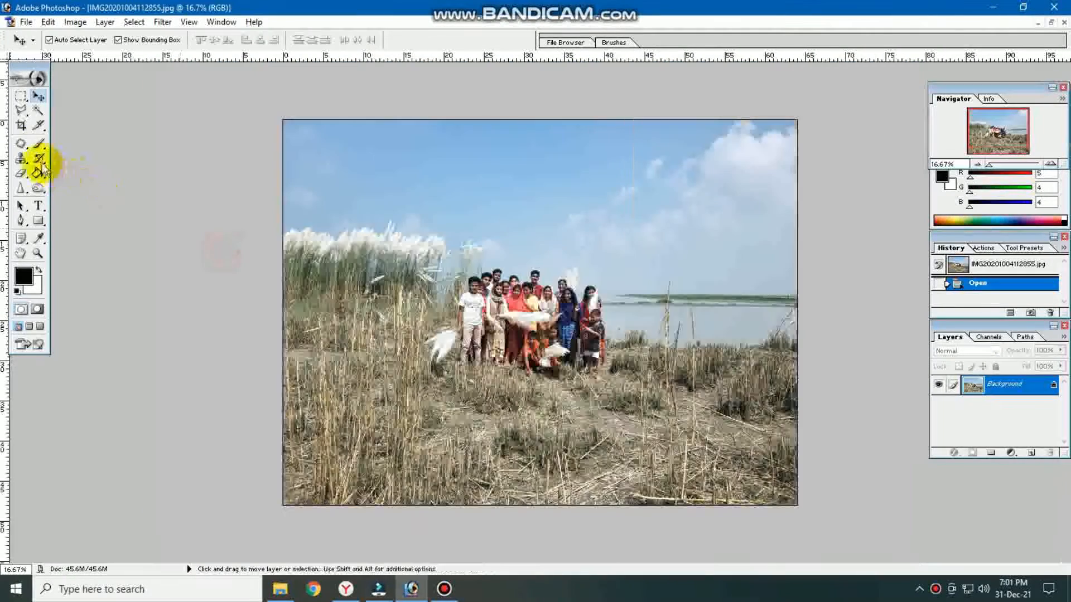
pyautogui.click(21, 125)
pyautogui.moveTo(258, 158); pyautogui.dragTo(816, 379)
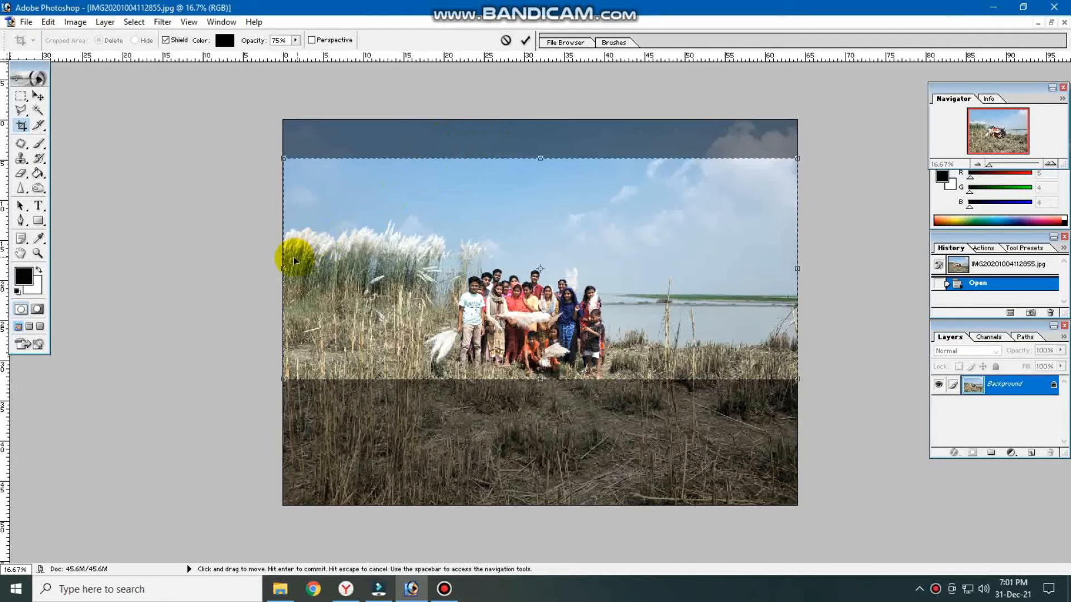
pyautogui.moveTo(284, 265); pyautogui.dragTo(329, 266)
pyautogui.moveTo(797, 268); pyautogui.dragTo(724, 268)
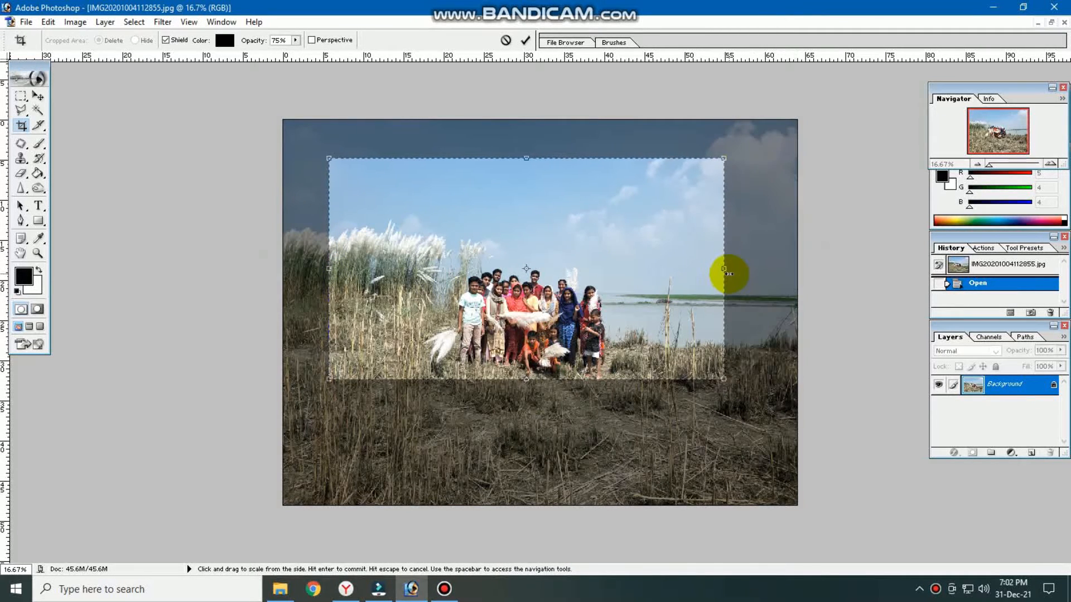
pyautogui.press('Return')
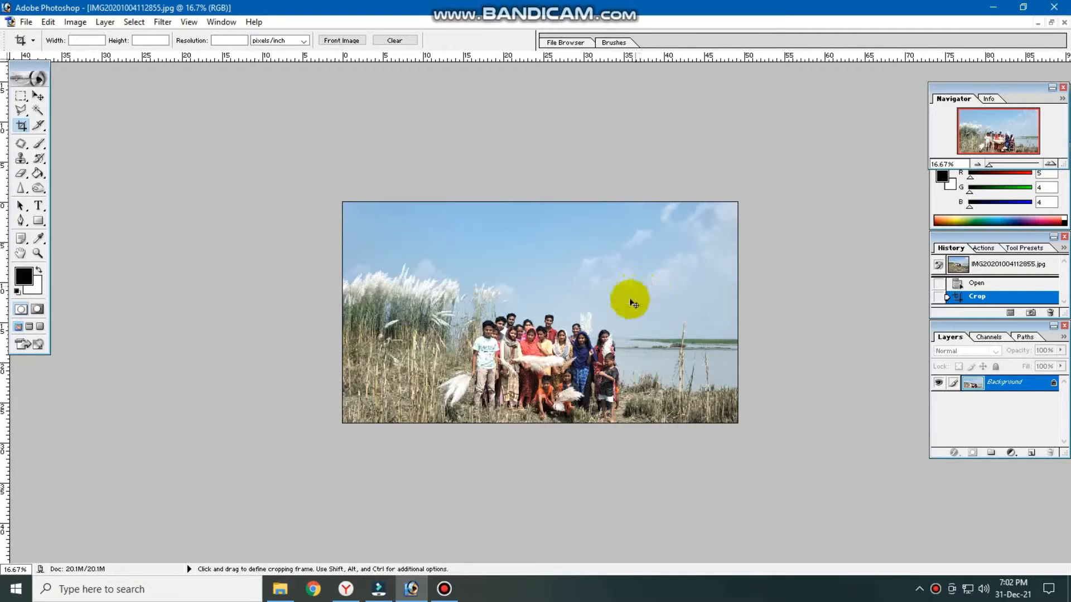
# Step: Darken the photo slightly with a Curves adjustment on the RGB channel, moving the midpoint to input 141 and output 121
pyautogui.hotkey('ctrl', '+')
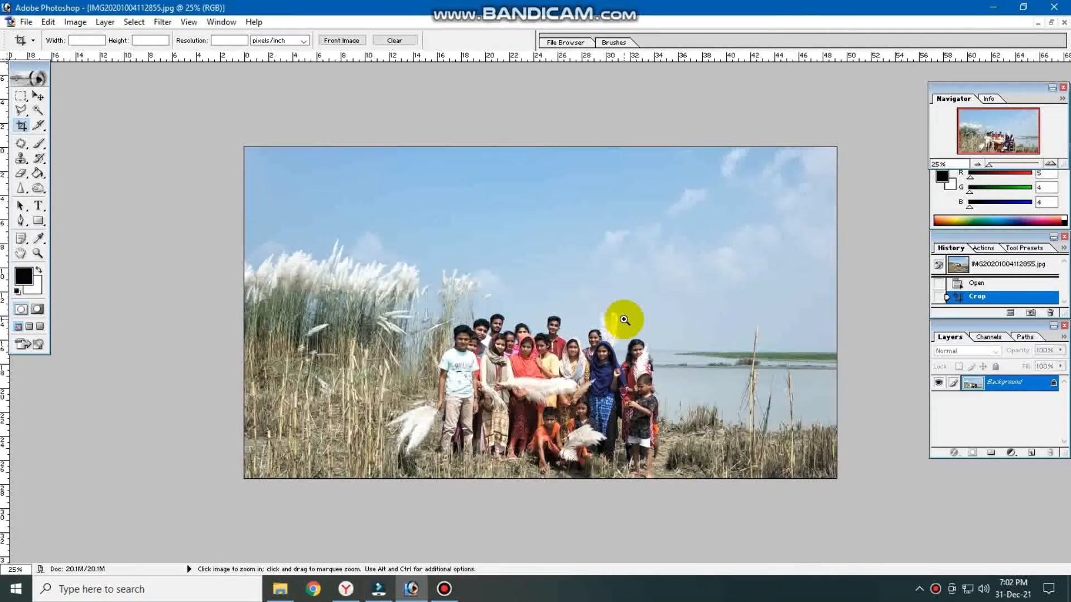
pyautogui.hotkey('ctrl', '+')
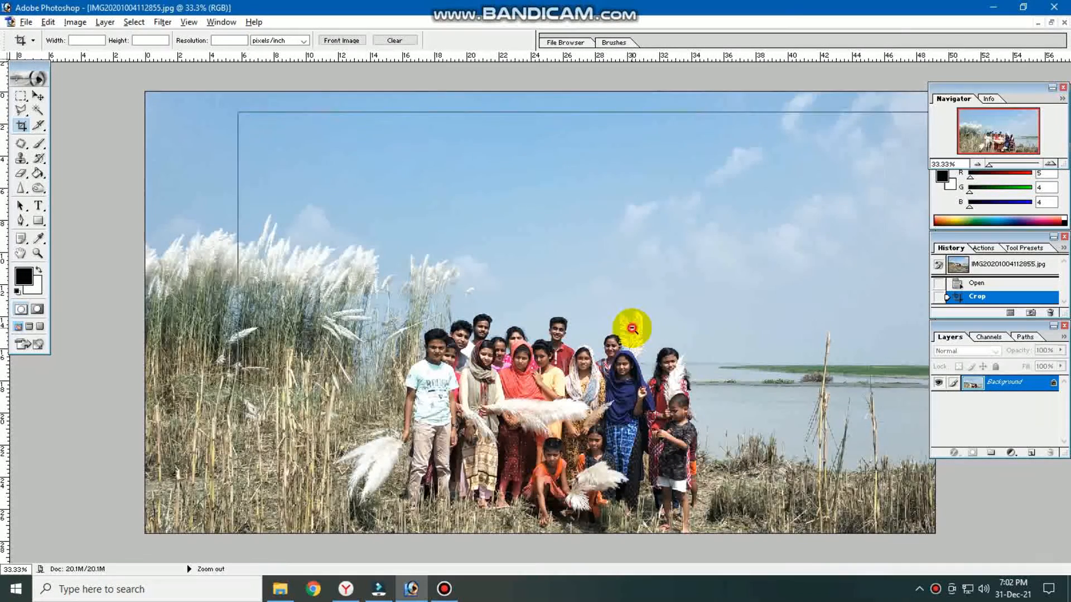
pyautogui.hotkey('ctrl', '-')
pyautogui.hotkey('ctrl', 'm')
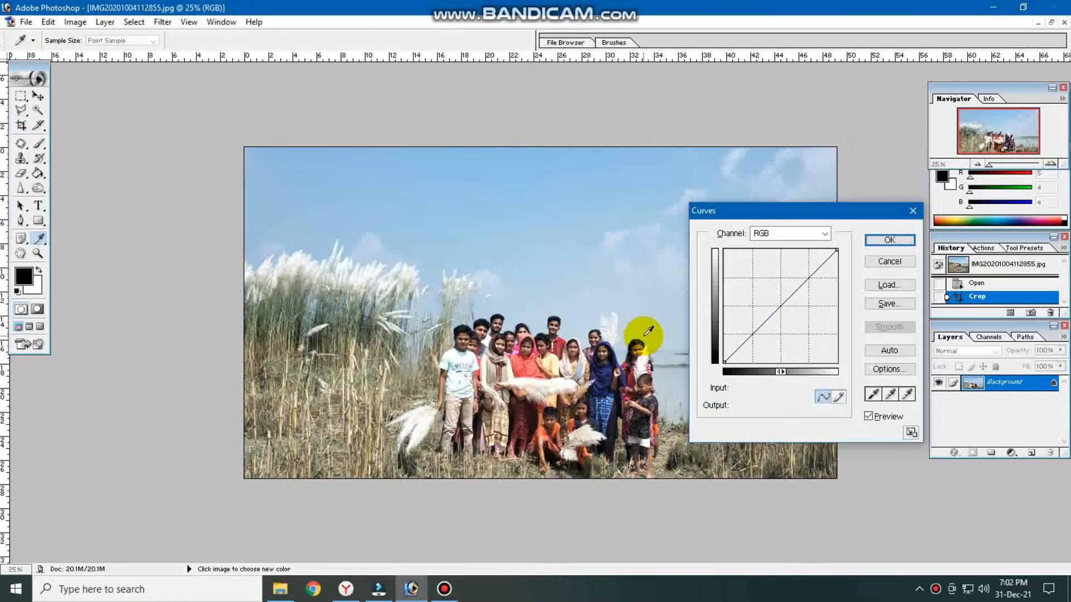
pyautogui.moveTo(779, 303); pyautogui.dragTo(787, 309)
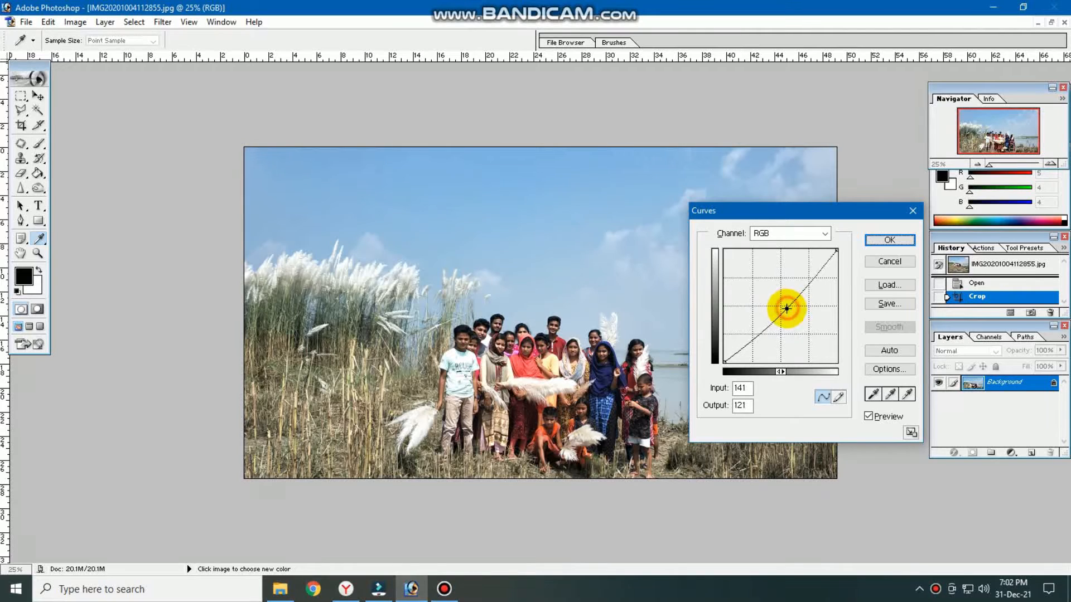
pyautogui.click(889, 240)
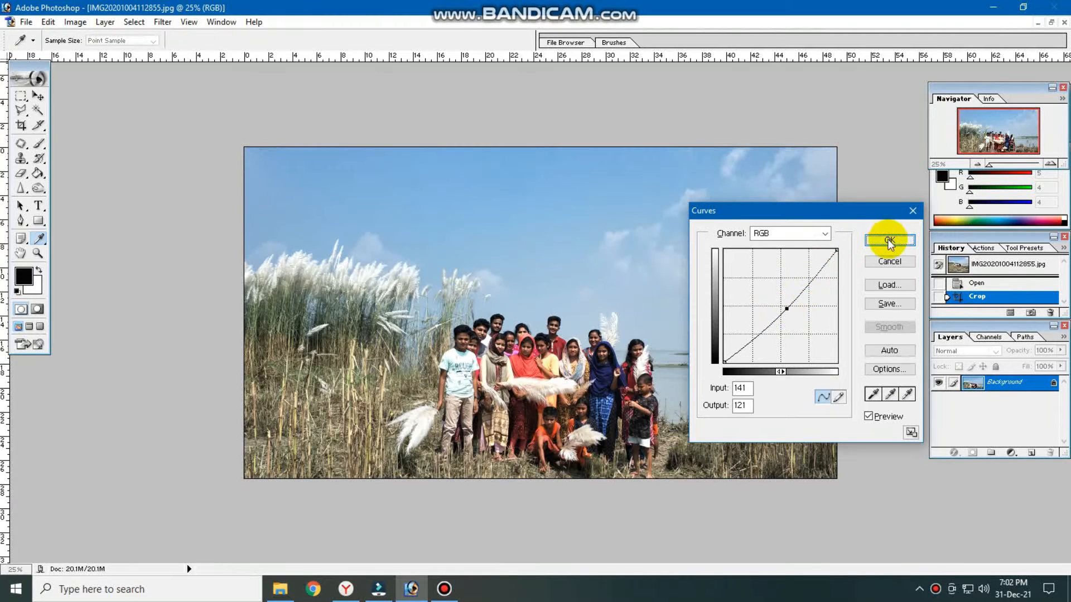
pyautogui.press('c')
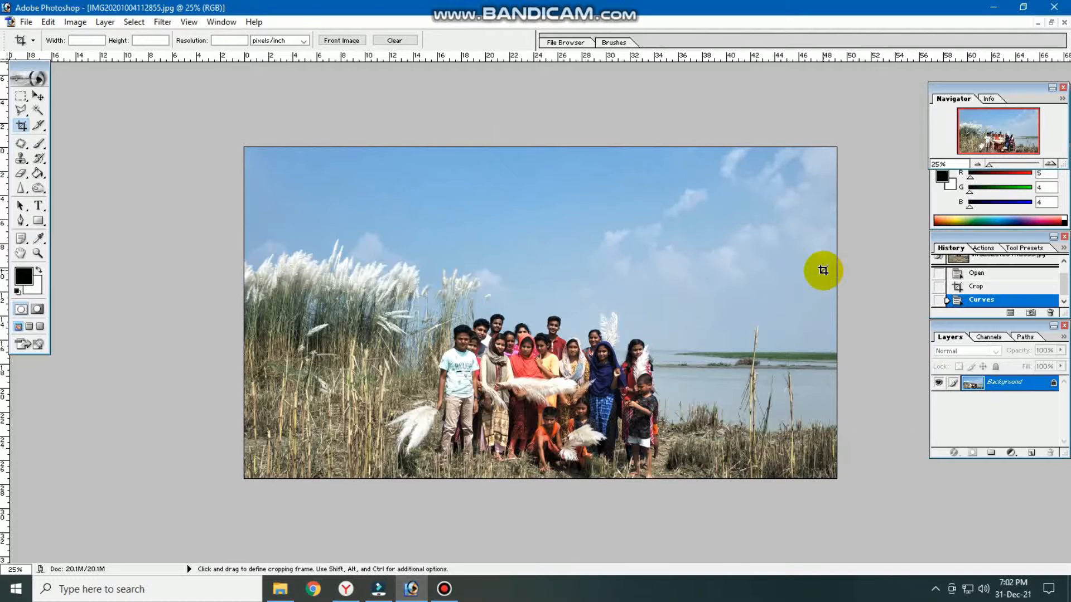
# Step: Apply a Brightness/Contrast adjustment with brightness +9 and contrast 0
pyautogui.click(78, 23)
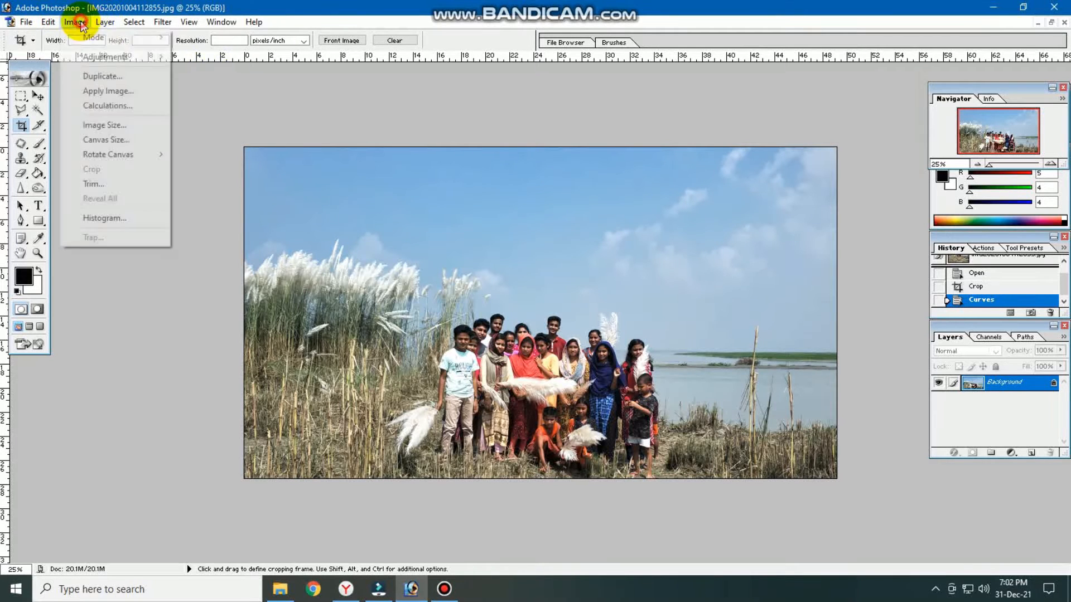
pyautogui.moveTo(105, 58)
pyautogui.click(219, 144)
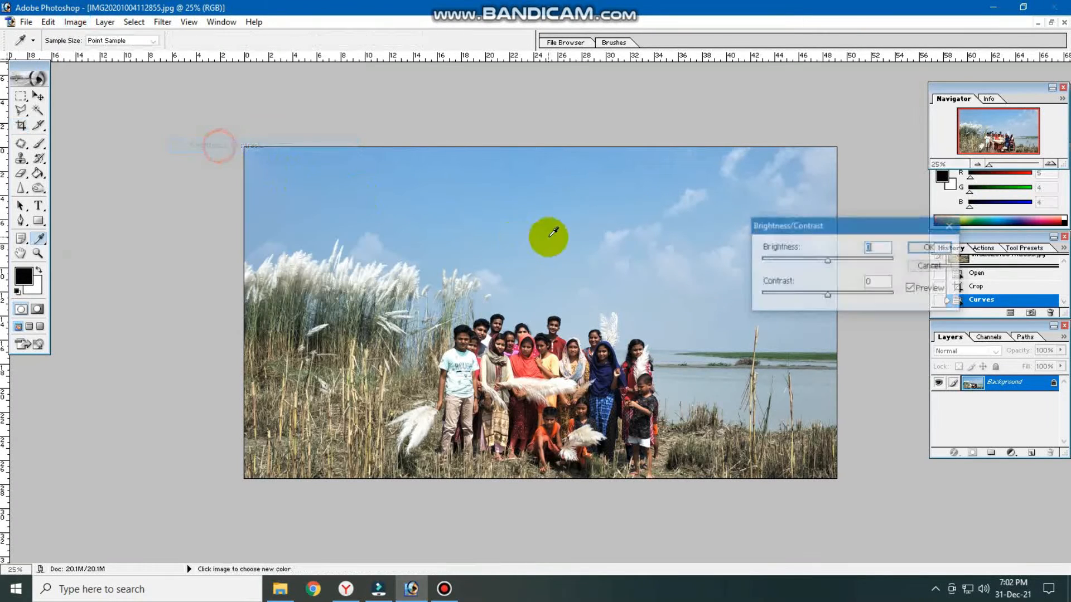
pyautogui.moveTo(825, 261)
pyautogui.mouseDown()
pyautogui.moveTo(849, 261)
pyautogui.moveTo(792, 263)
pyautogui.moveTo(849, 296)
pyautogui.moveTo(809, 297)
pyautogui.moveTo(810, 261)
pyautogui.moveTo(833, 260)
pyautogui.mouseUp()
pyautogui.write('0')
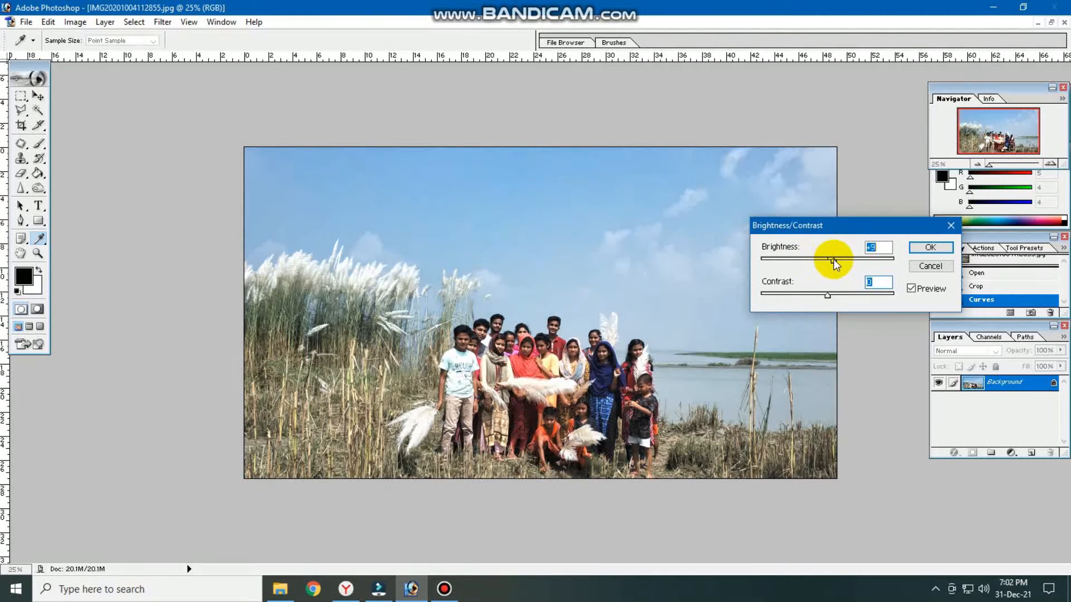
pyautogui.click(926, 248)
pyautogui.press('c')
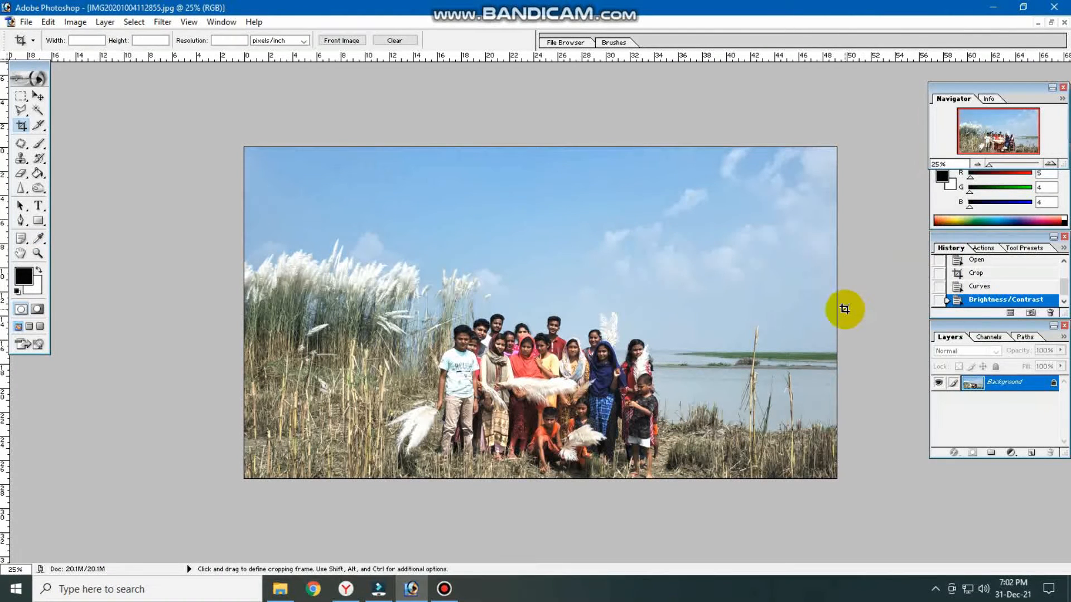
pyautogui.hotkey('ctrl', 'u')
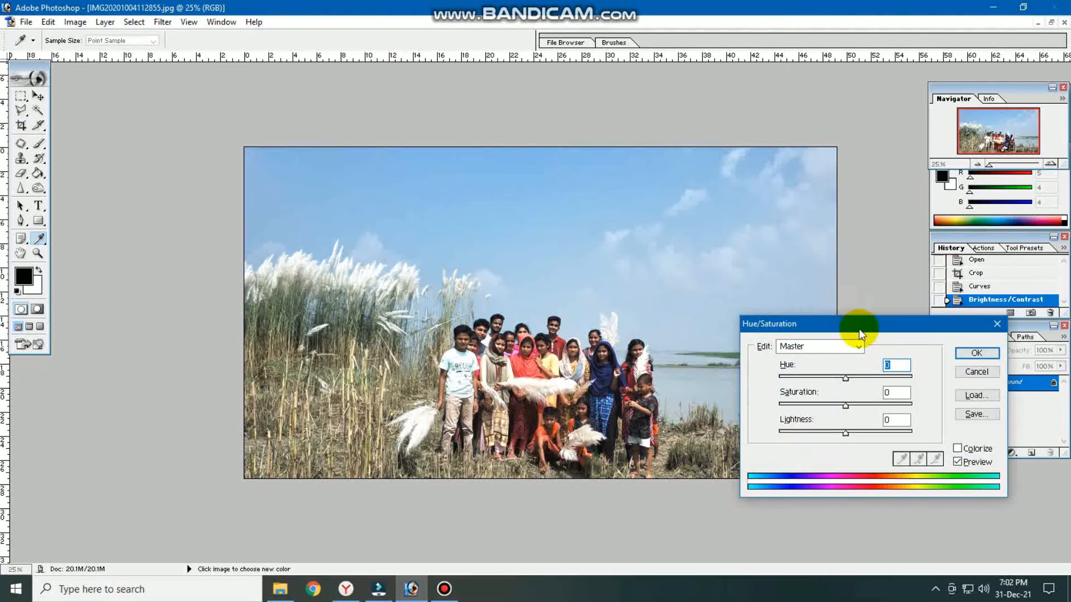
pyautogui.click(997, 325)
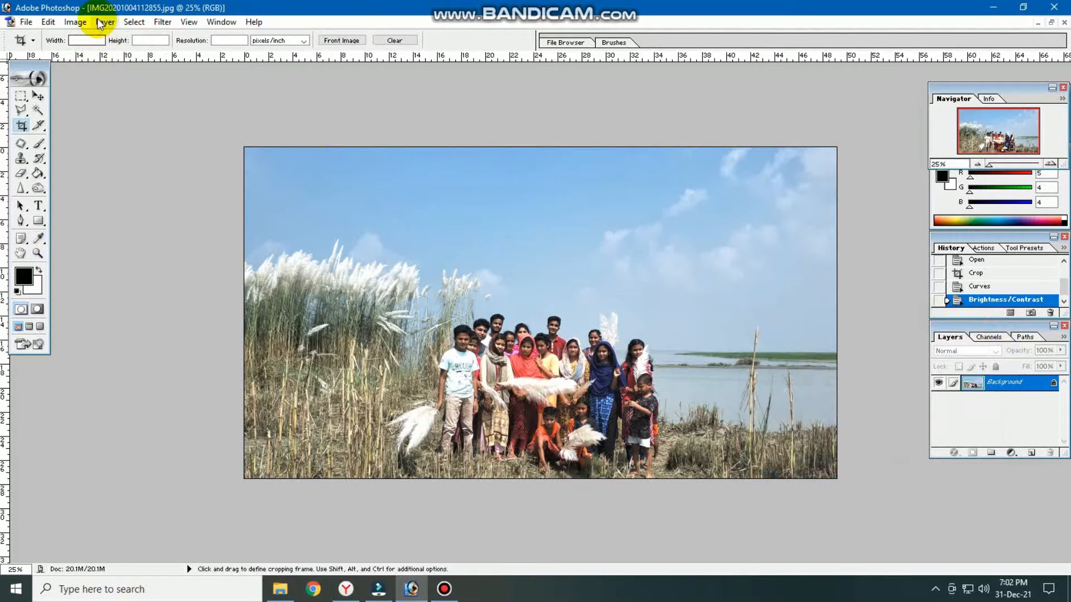
pyautogui.click(75, 21)
pyautogui.moveTo(108, 59)
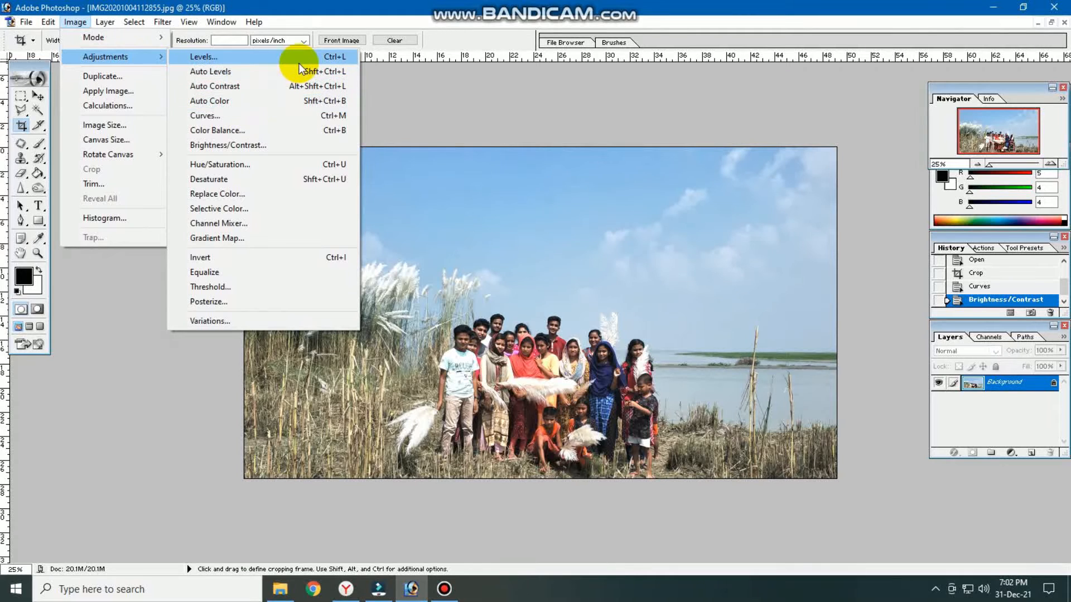
pyautogui.click(297, 164)
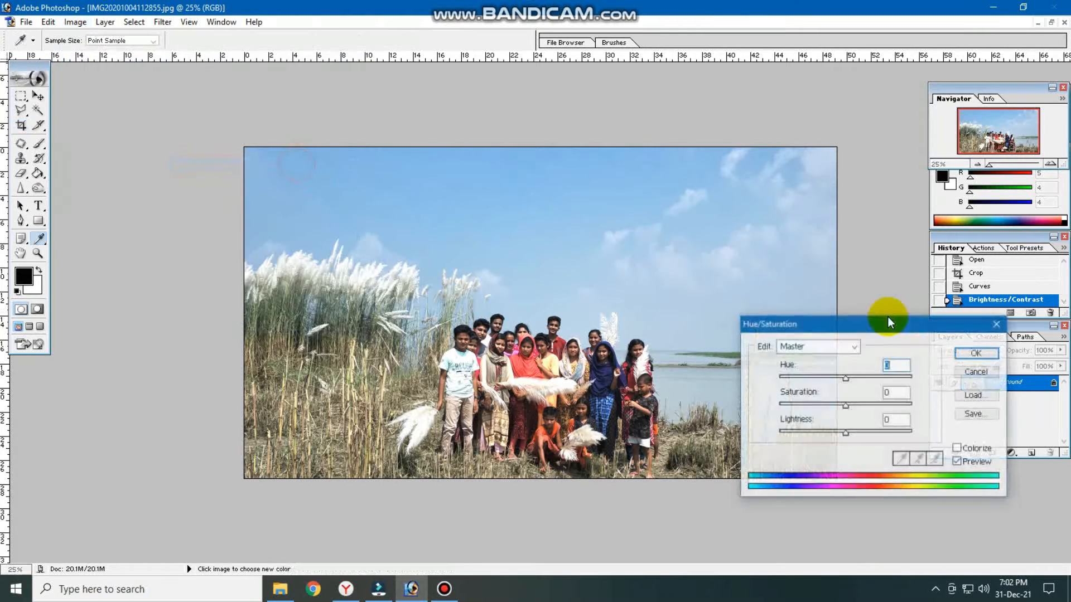
pyautogui.click(997, 323)
pyautogui.press('c')
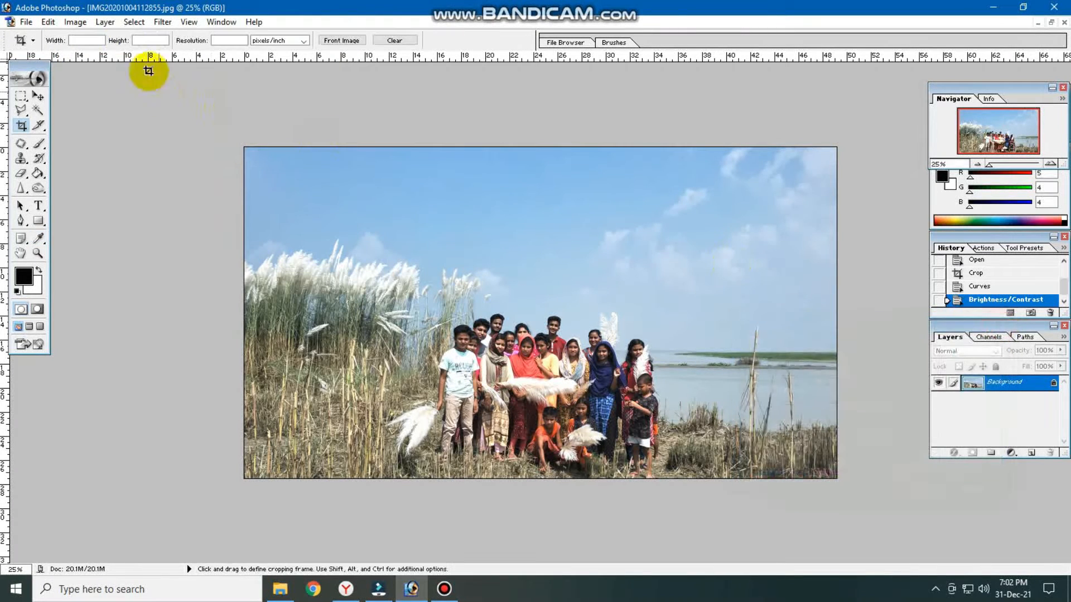
# Step: In a new Curves adjustment, raise the Green channel's midpoint to input 117 and output 136
pyautogui.click(75, 22)
pyautogui.moveTo(112, 58)
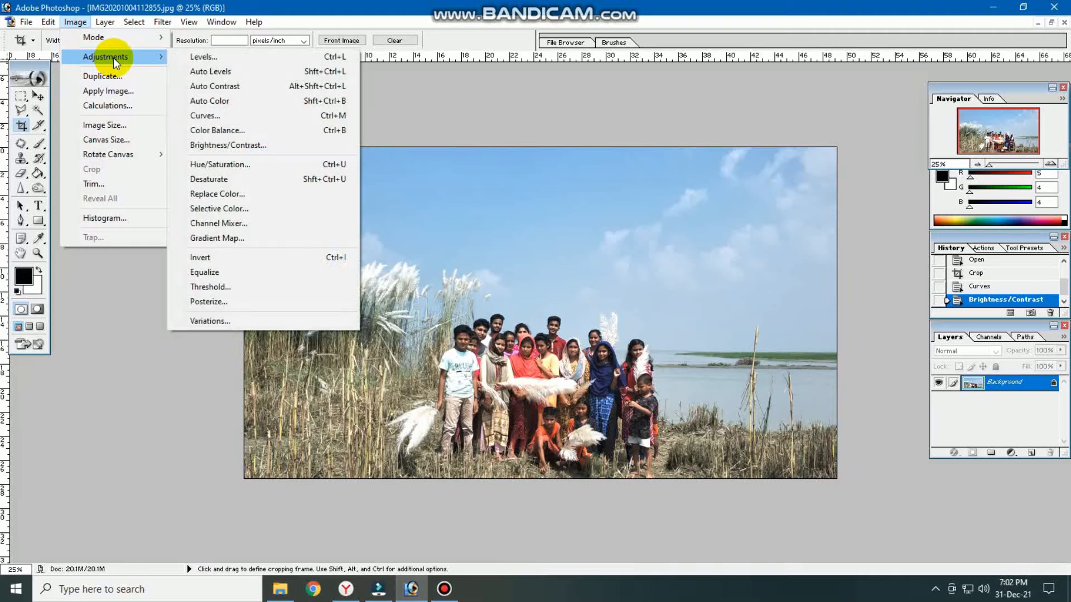
pyautogui.click(305, 116)
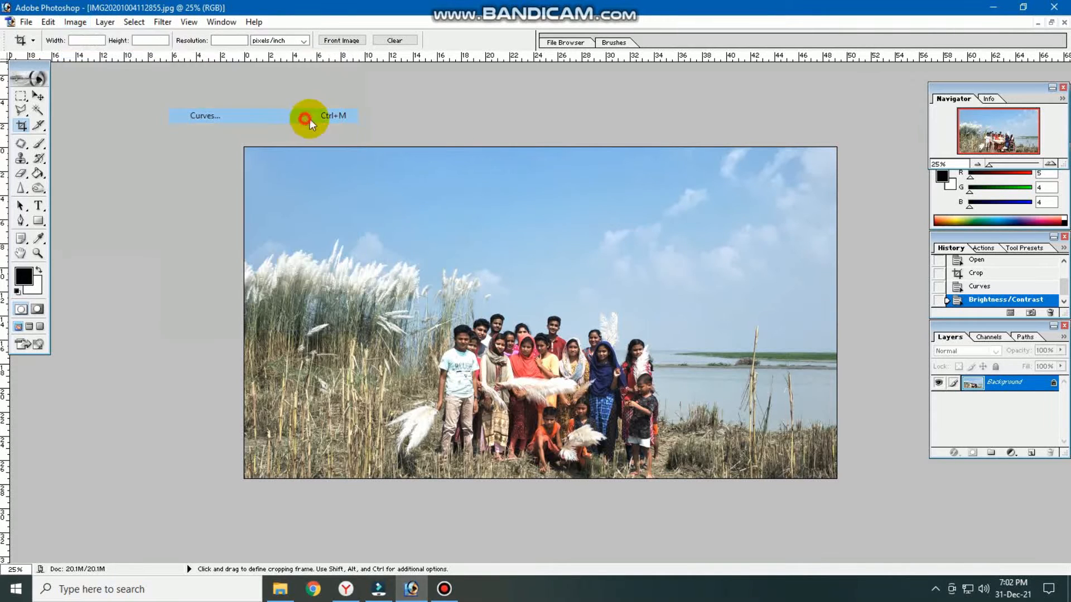
pyautogui.click(797, 239)
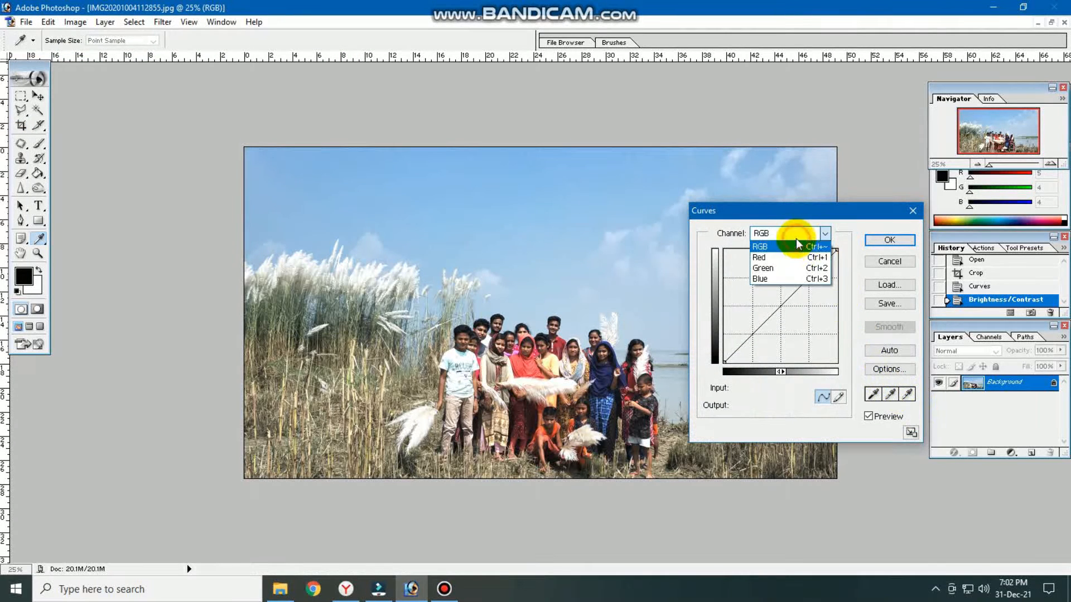
pyautogui.click(779, 267)
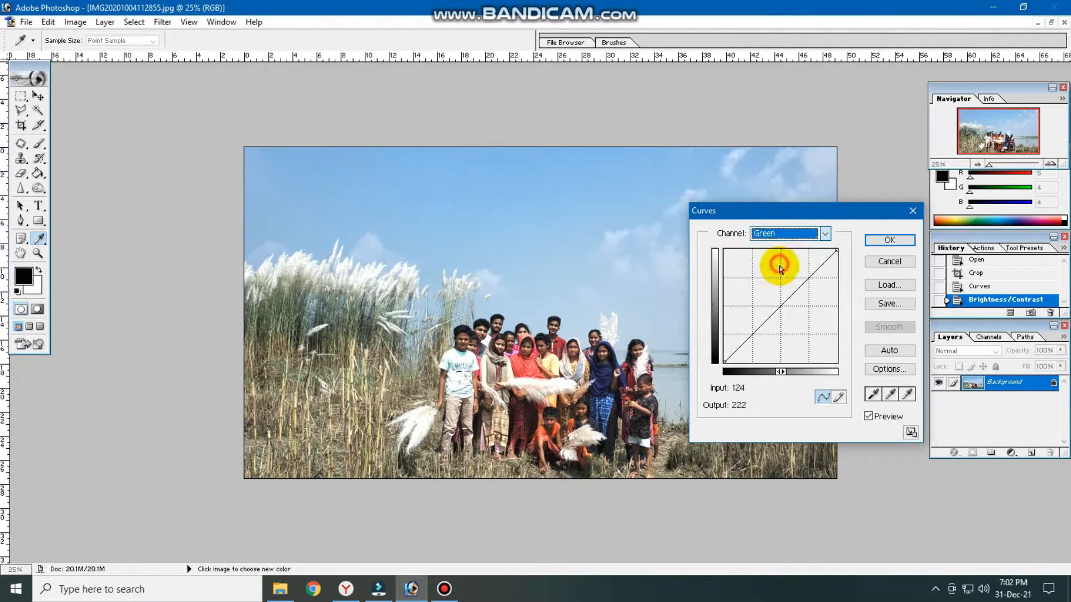
pyautogui.click(775, 303)
pyautogui.moveTo(774, 303); pyautogui.dragTo(776, 302)
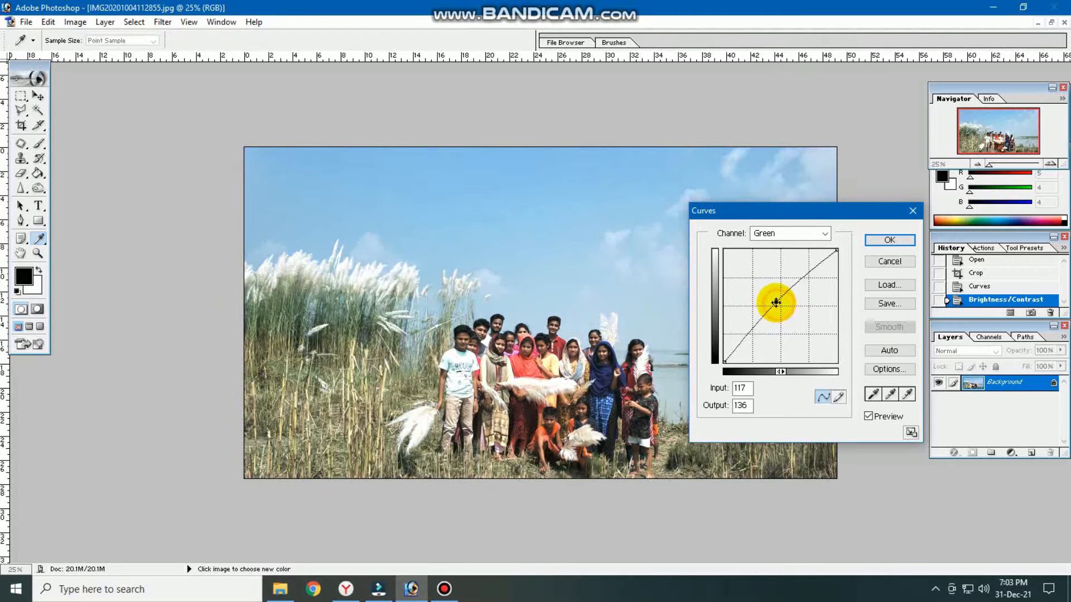
# Step: Lower the Blue channel's midpoint to input 134 and output 122, and apply the Curves adjustment
pyautogui.click(786, 236)
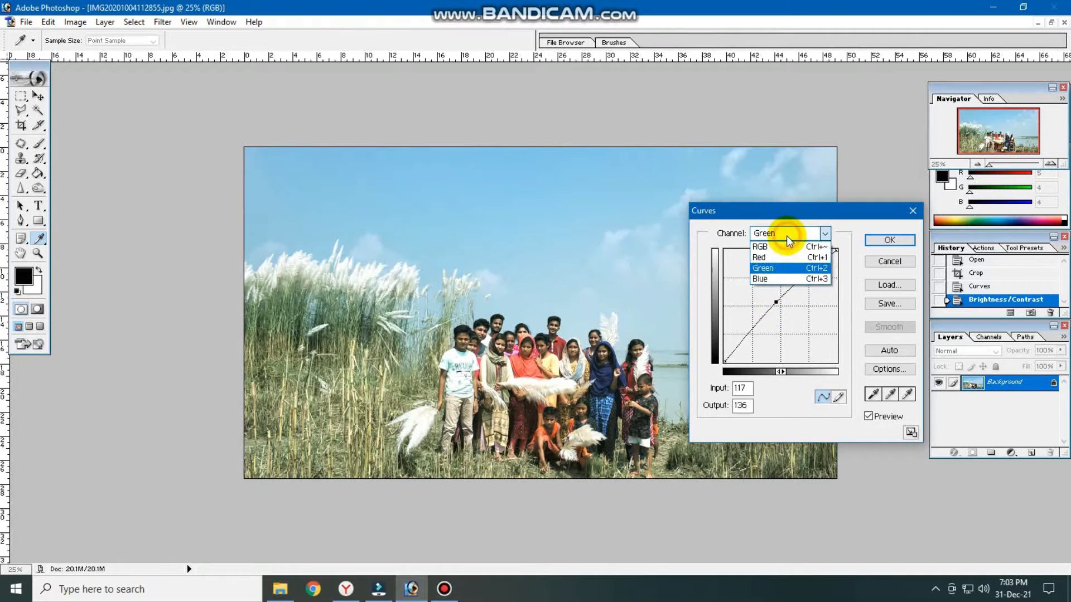
pyautogui.click(778, 279)
pyautogui.moveTo(777, 304); pyautogui.dragTo(783, 309)
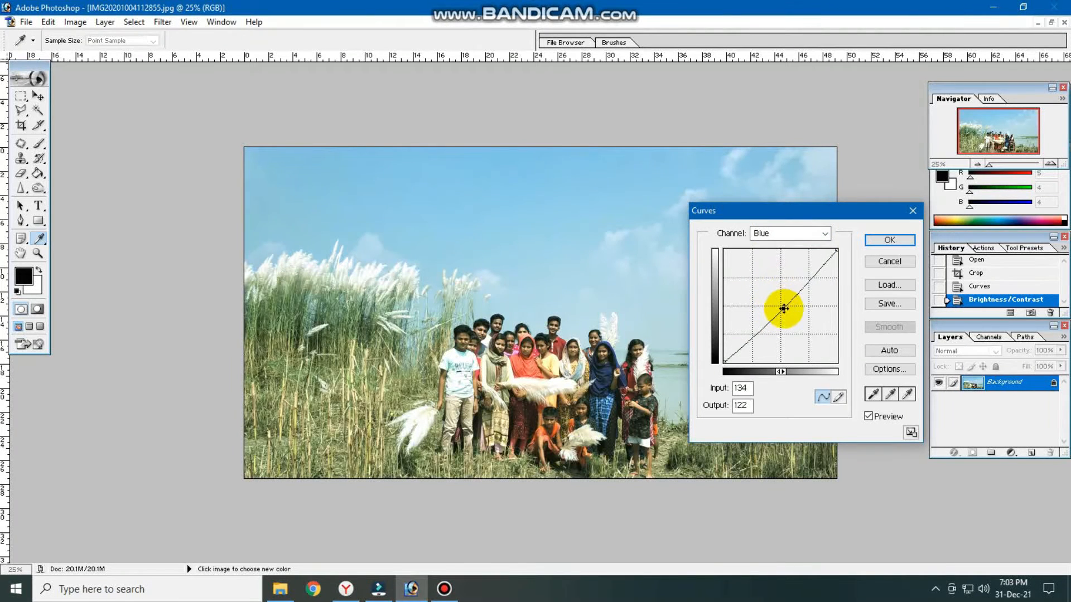
pyautogui.click(902, 240)
# Step: In a Hue/Saturation adjustment, set the Master range to hue -11, saturation +21 and lightness -4
pyautogui.click(76, 22)
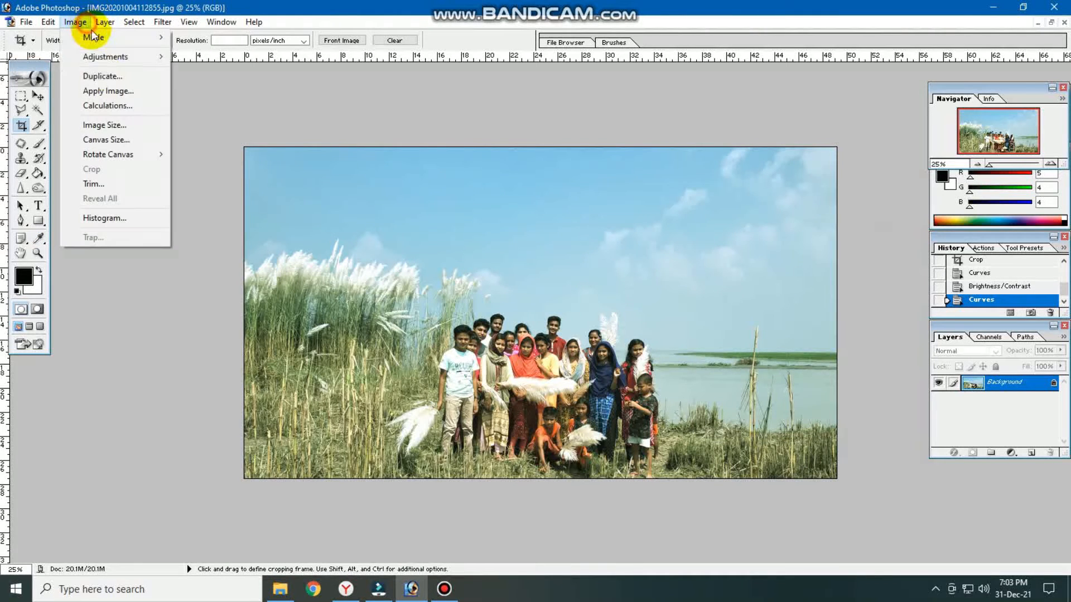
pyautogui.moveTo(102, 58)
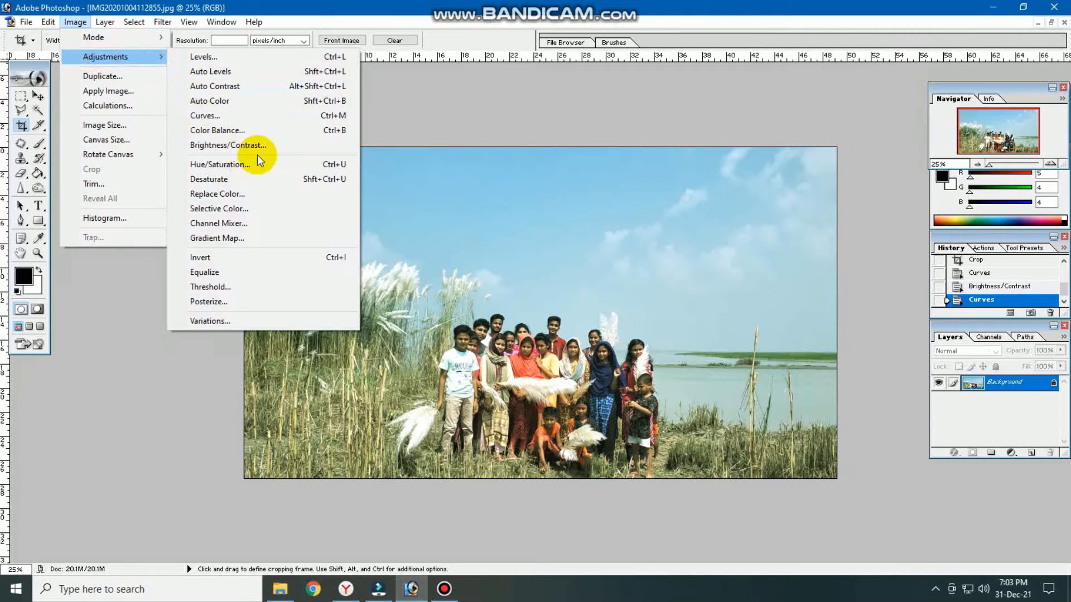
pyautogui.click(290, 162)
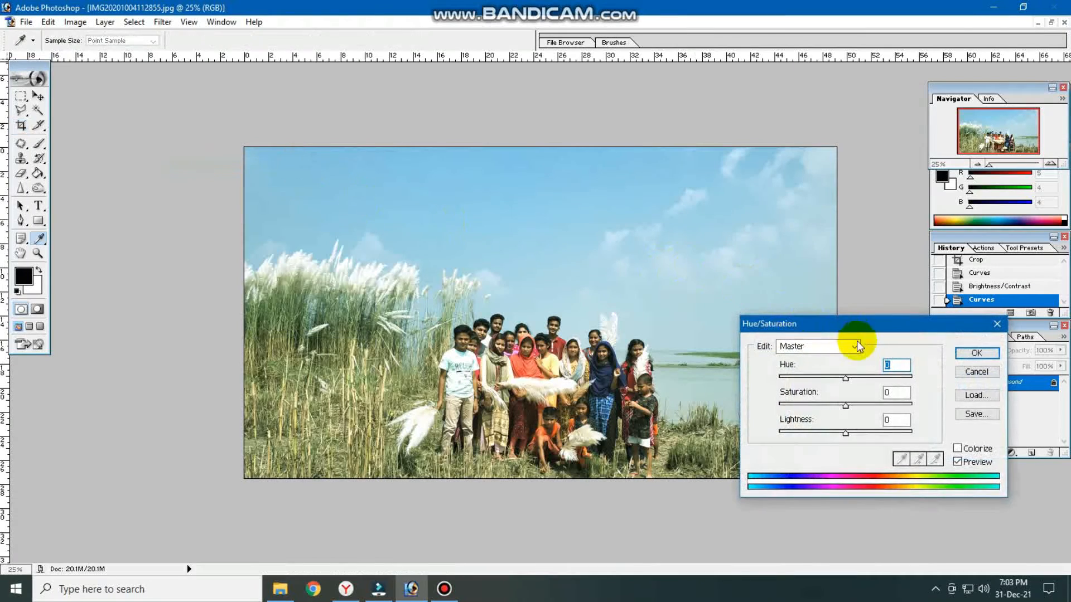
pyautogui.moveTo(845, 384)
pyautogui.mouseDown()
pyautogui.moveTo(853, 381)
pyautogui.moveTo(776, 378)
pyautogui.moveTo(862, 378)
pyautogui.moveTo(825, 381)
pyautogui.mouseUp()
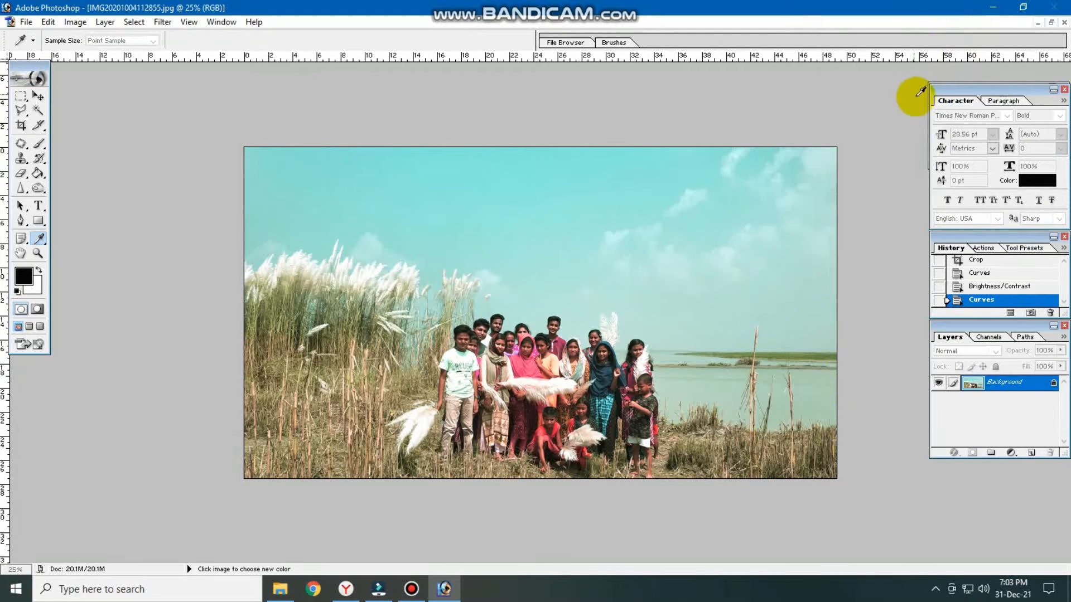
pyautogui.hotkey('alt', 'Tab')
pyautogui.hotkey('alt', 'Tab')
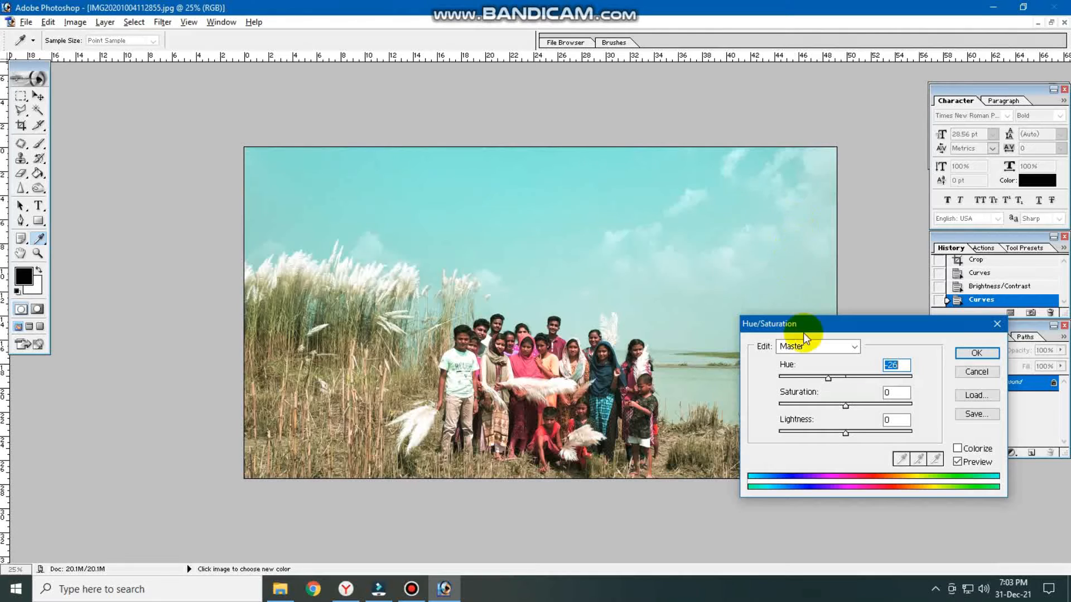
pyautogui.moveTo(828, 379); pyautogui.dragTo(842, 437)
# Step: Set the Greens range to hue +24, saturation +54 and lightness -9
pyautogui.click(840, 346)
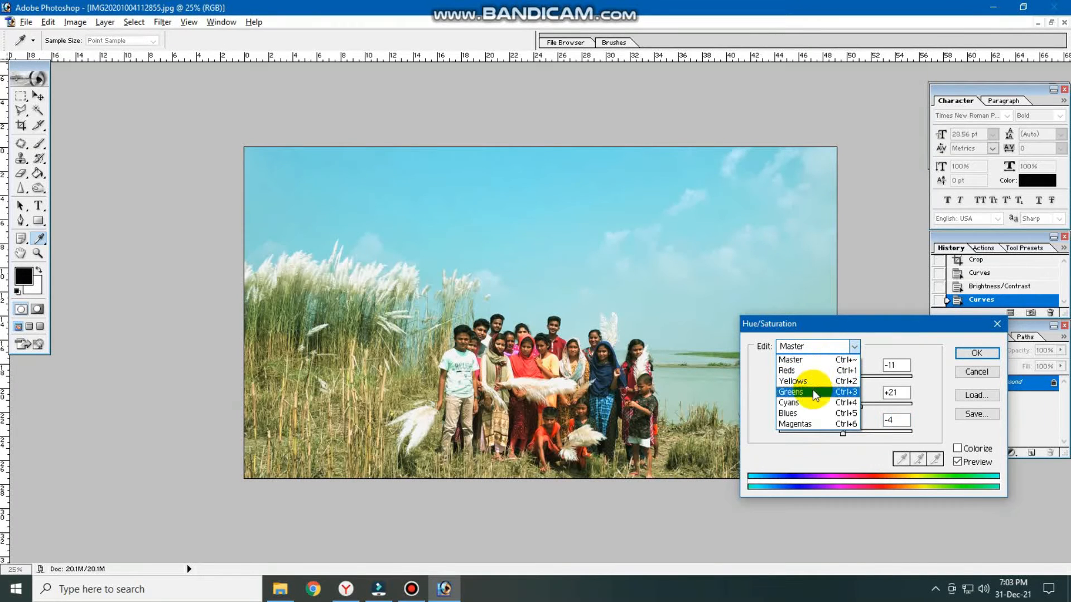
pyautogui.click(812, 391)
pyautogui.moveTo(845, 378); pyautogui.dragTo(862, 409)
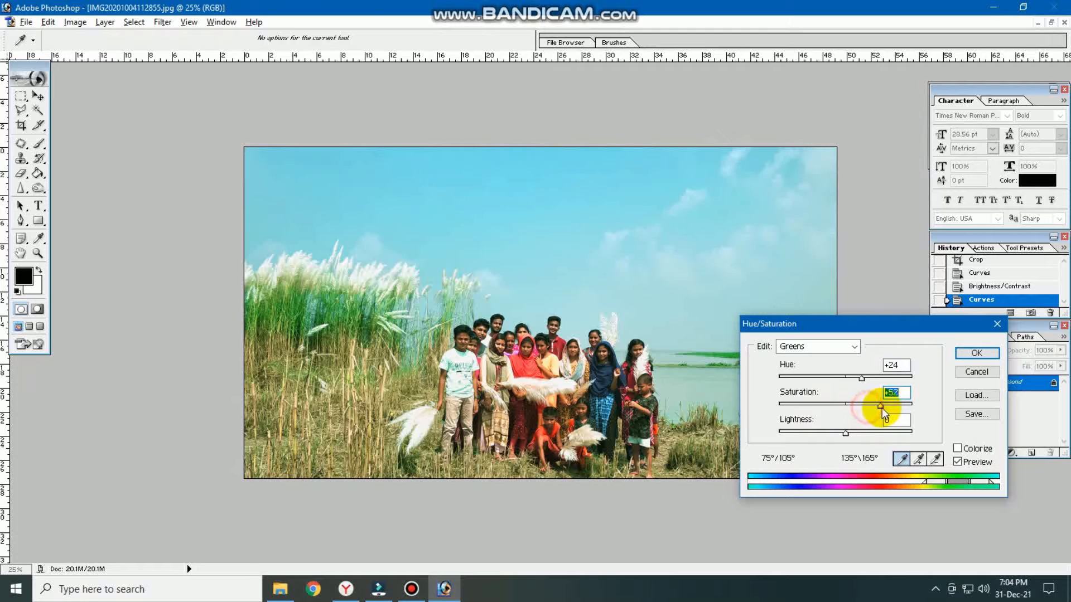
pyautogui.moveTo(828, 333); pyautogui.dragTo(801, 403)
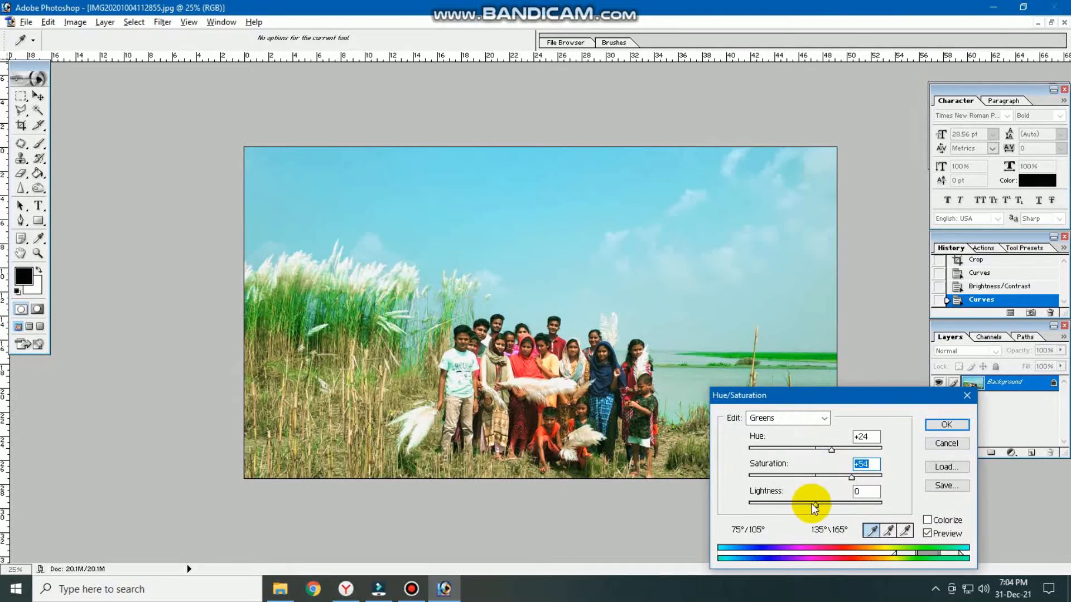
pyautogui.moveTo(814, 504)
pyautogui.mouseDown()
pyautogui.moveTo(850, 504)
pyautogui.moveTo(785, 508)
pyautogui.moveTo(861, 507)
pyautogui.moveTo(764, 506)
pyautogui.moveTo(809, 504)
pyautogui.mouseUp()
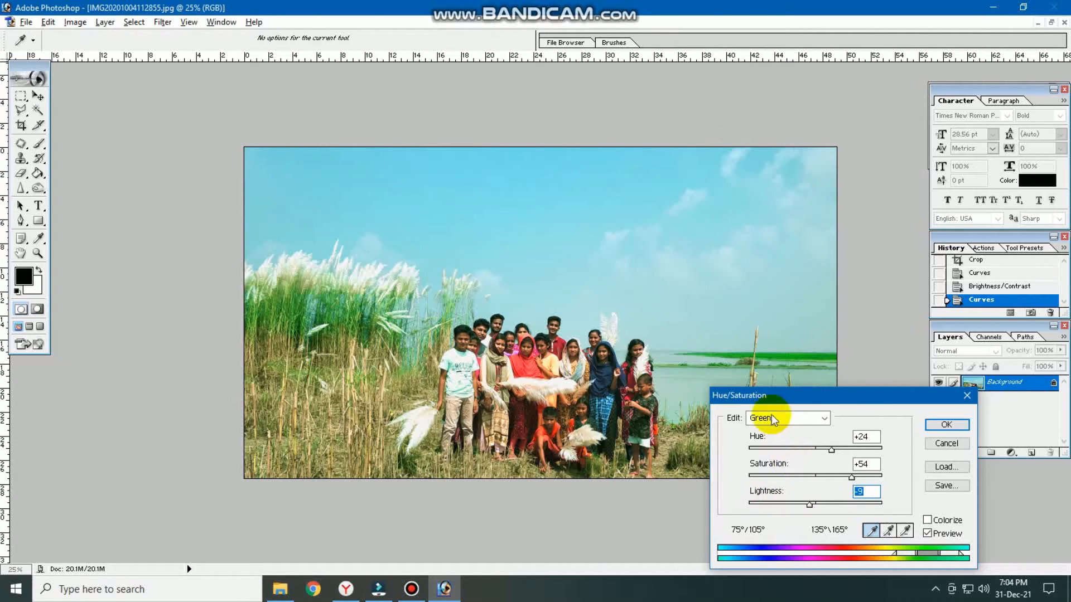
# Step: Set the Blues range to hue +2, saturation -47 and lightness +5, and apply the Hue/Saturation adjustment
pyautogui.click(792, 418)
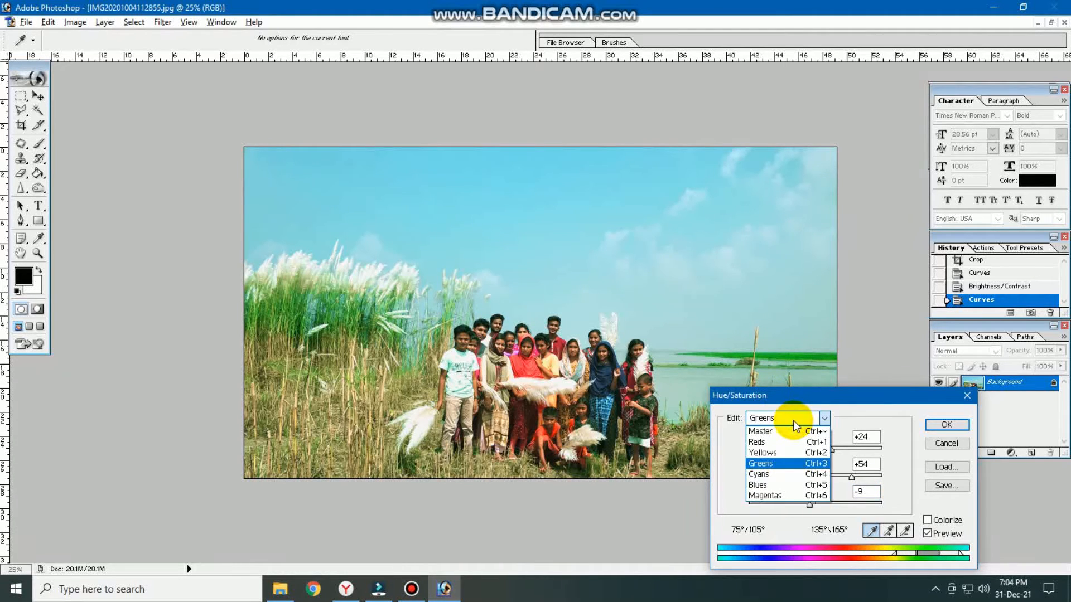
pyautogui.click(785, 485)
pyautogui.moveTo(815, 475); pyautogui.dragTo(781, 488)
pyautogui.moveTo(843, 452); pyautogui.dragTo(817, 455)
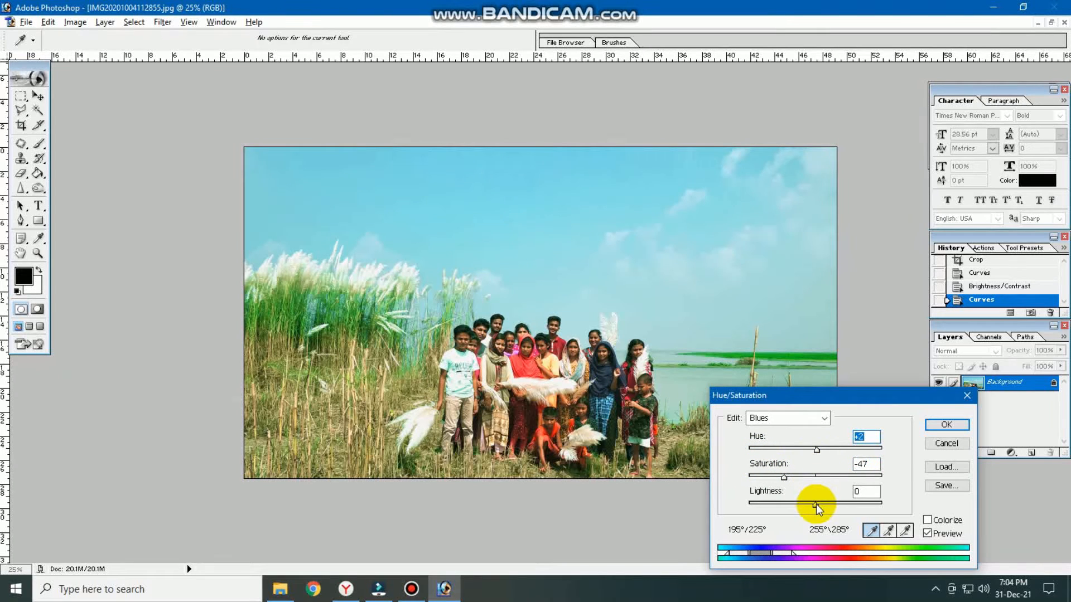
pyautogui.moveTo(837, 502)
pyautogui.mouseDown()
pyautogui.moveTo(772, 502)
pyautogui.moveTo(818, 502)
pyautogui.mouseUp()
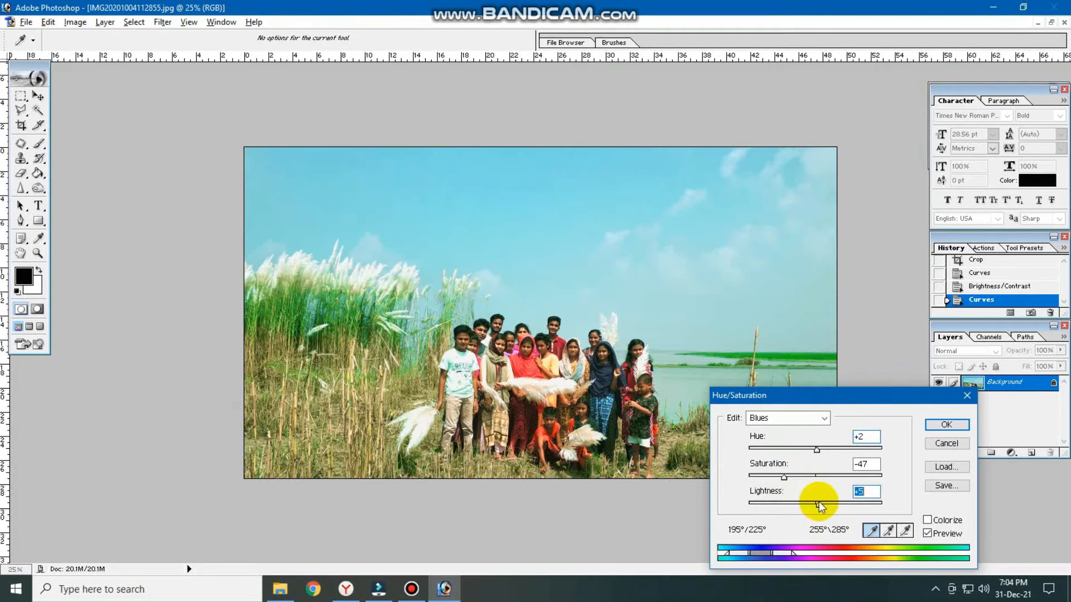
pyautogui.click(936, 426)
# Step: Apply a Color Balance adjustment to the midtones with color levels -46, -25 and -1
pyautogui.click(75, 21)
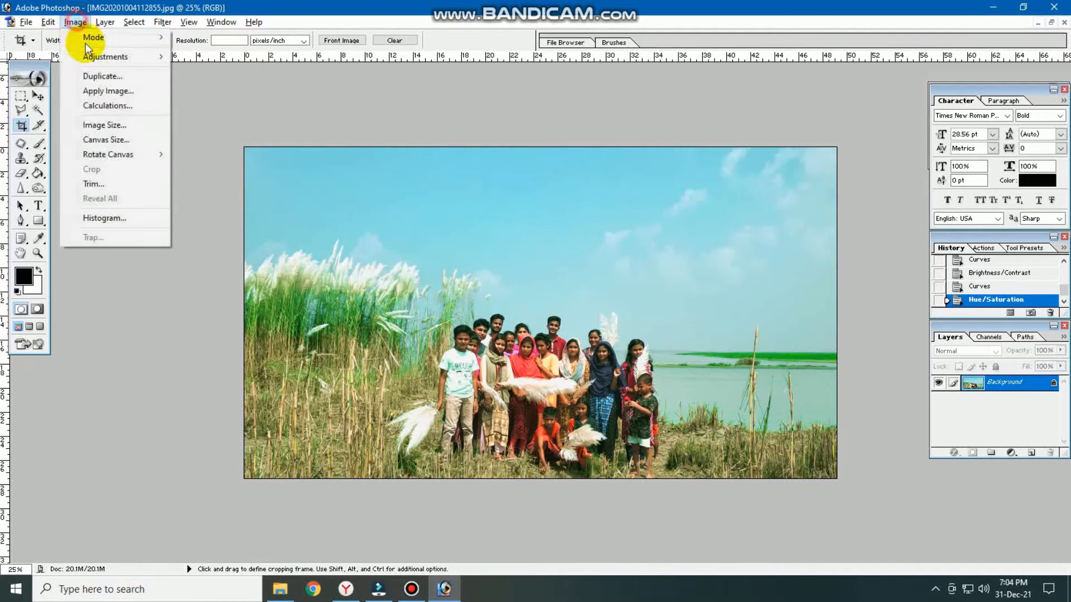
pyautogui.moveTo(104, 62)
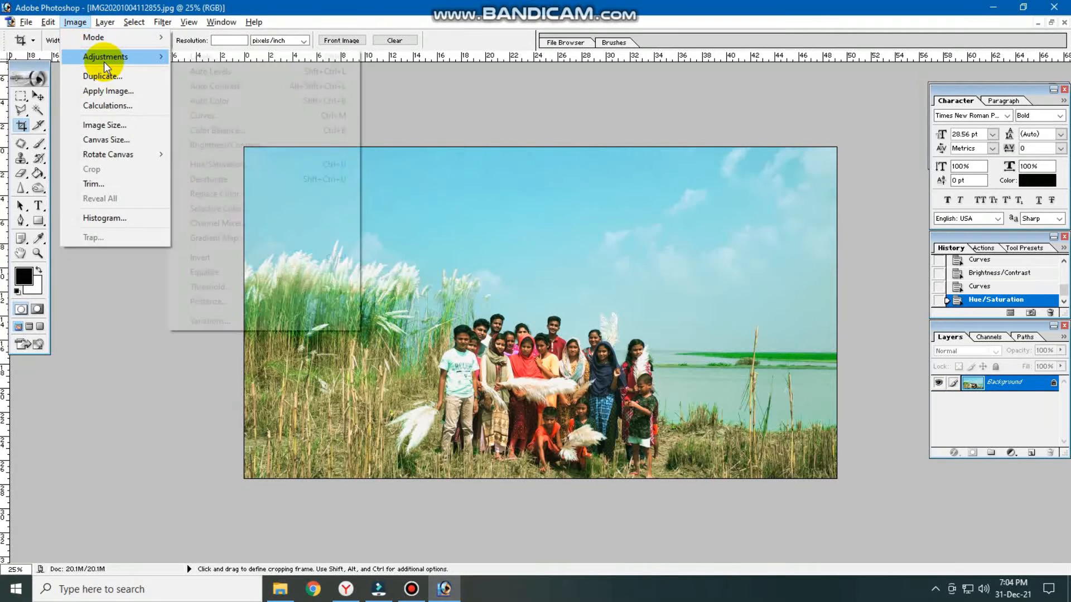
pyautogui.click(282, 131)
pyautogui.moveTo(766, 359); pyautogui.dragTo(848, 370)
pyautogui.moveTo(851, 418)
pyautogui.mouseDown()
pyautogui.moveTo(868, 418)
pyautogui.moveTo(814, 419)
pyautogui.moveTo(854, 420)
pyautogui.mouseUp()
pyautogui.click(852, 418)
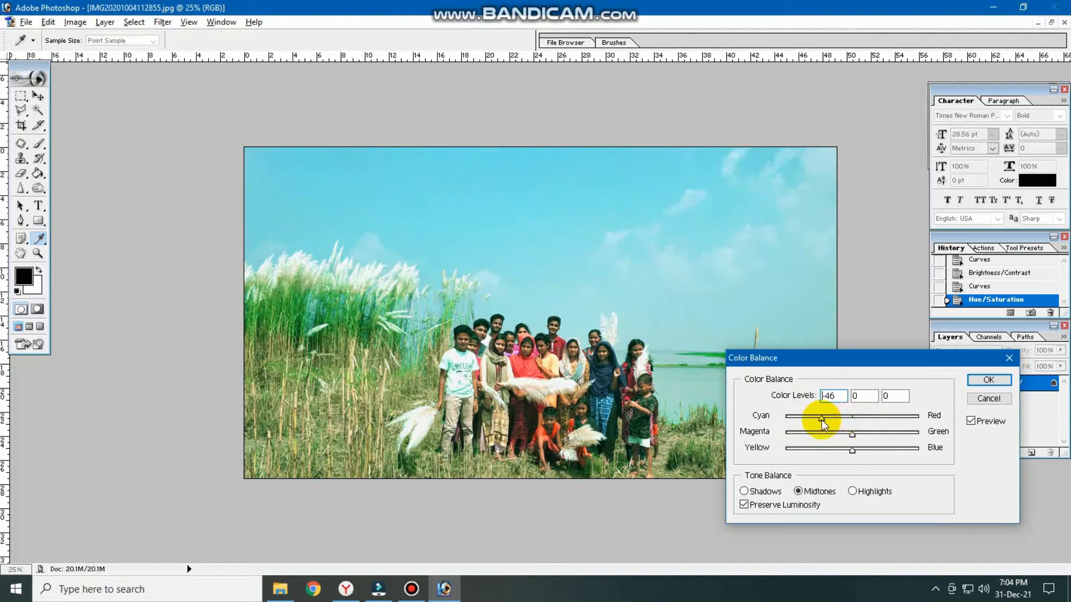
pyautogui.moveTo(852, 434); pyautogui.dragTo(826, 458)
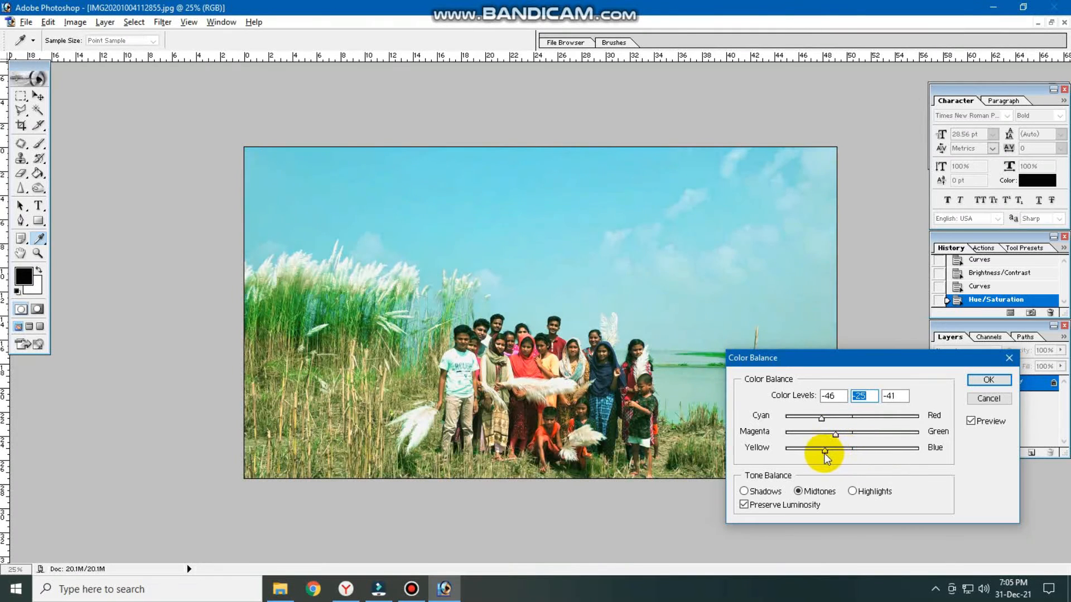
pyautogui.click(851, 453)
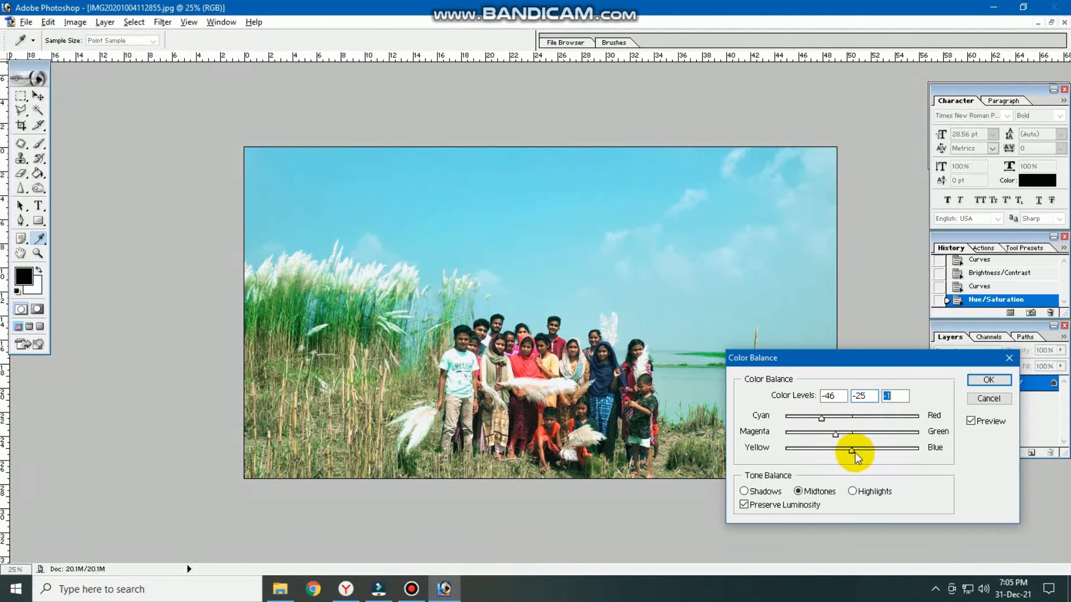
pyautogui.click(989, 379)
# Step: In a new Hue/Saturation adjustment, raise the Master saturation to +15
pyautogui.press('c')
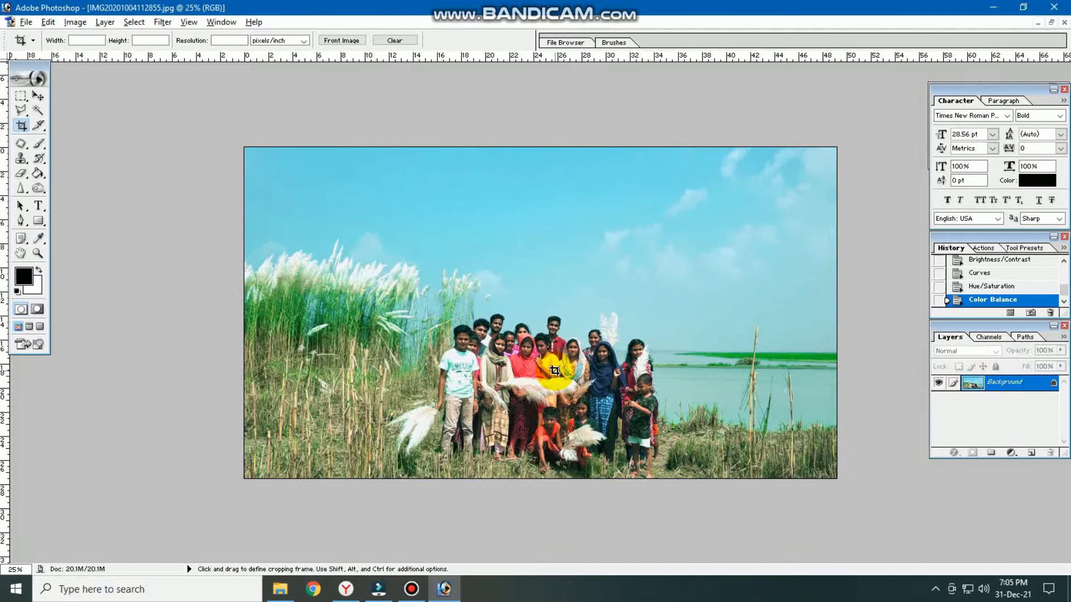
pyautogui.hotkey('ctrl', 'u')
pyautogui.moveTo(815, 475); pyautogui.dragTo(825, 475)
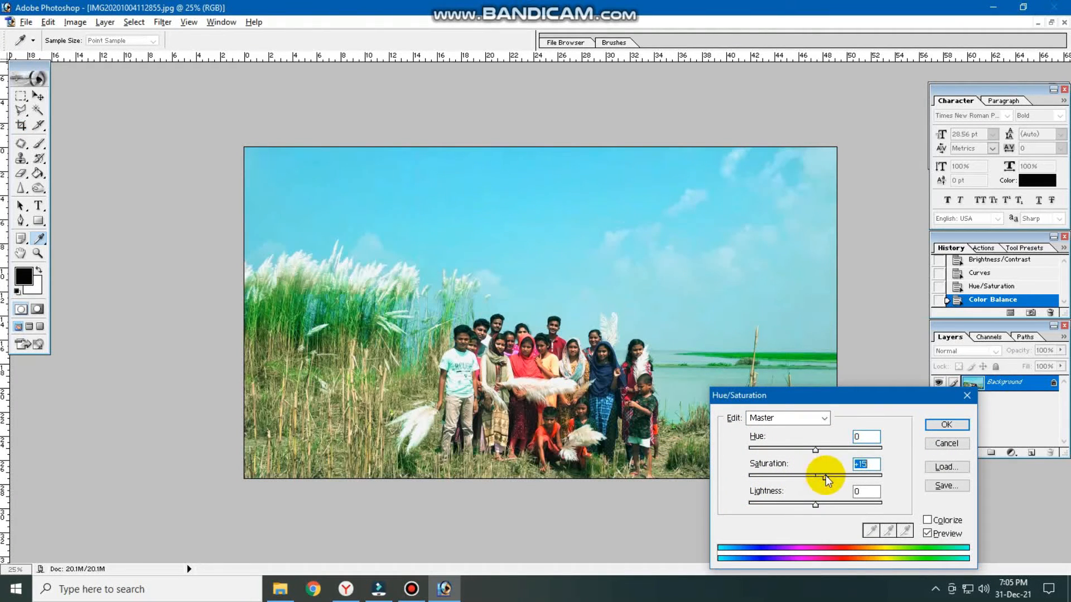
# Step: Try hue -87 and lightness +32 on the Magentas range, and reset its values to 0
pyautogui.click(817, 424)
pyautogui.click(781, 497)
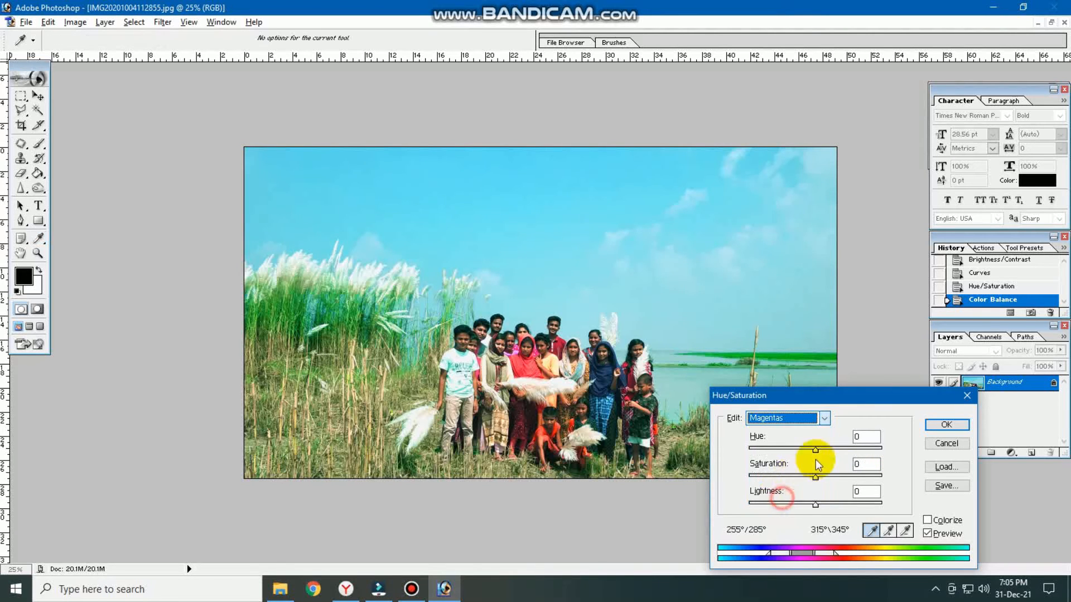
pyautogui.moveTo(821, 449); pyautogui.dragTo(774, 450)
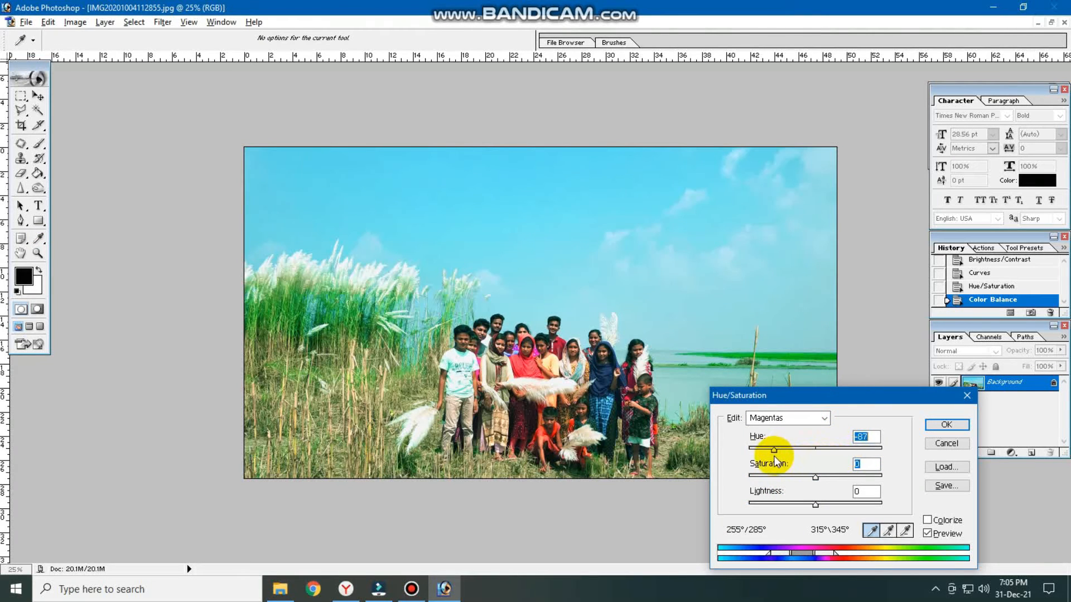
pyautogui.write('0')
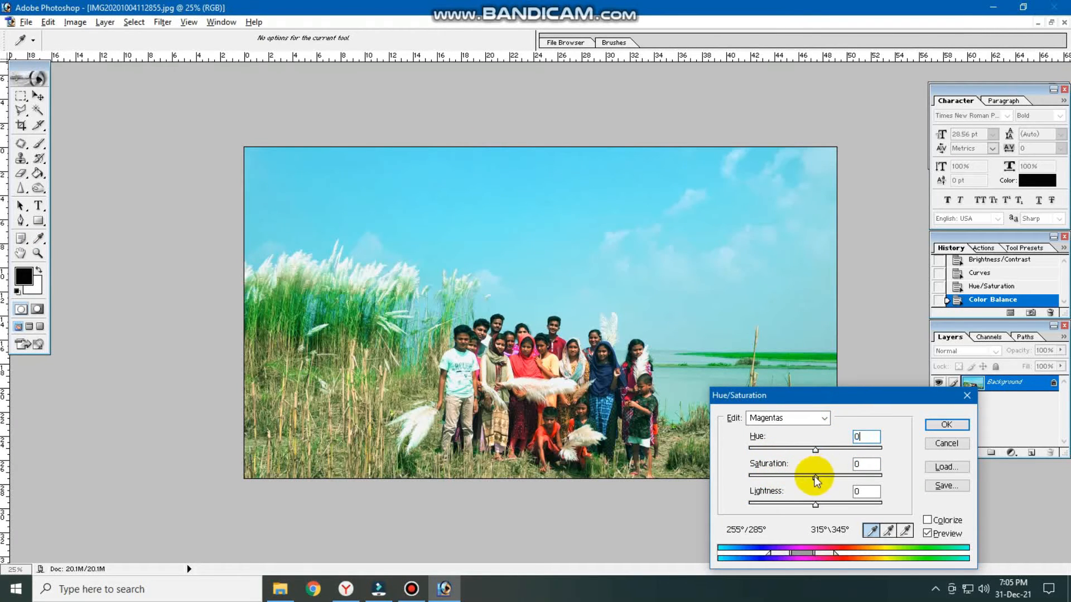
pyautogui.moveTo(837, 478); pyautogui.dragTo(837, 503)
pyautogui.write('0')
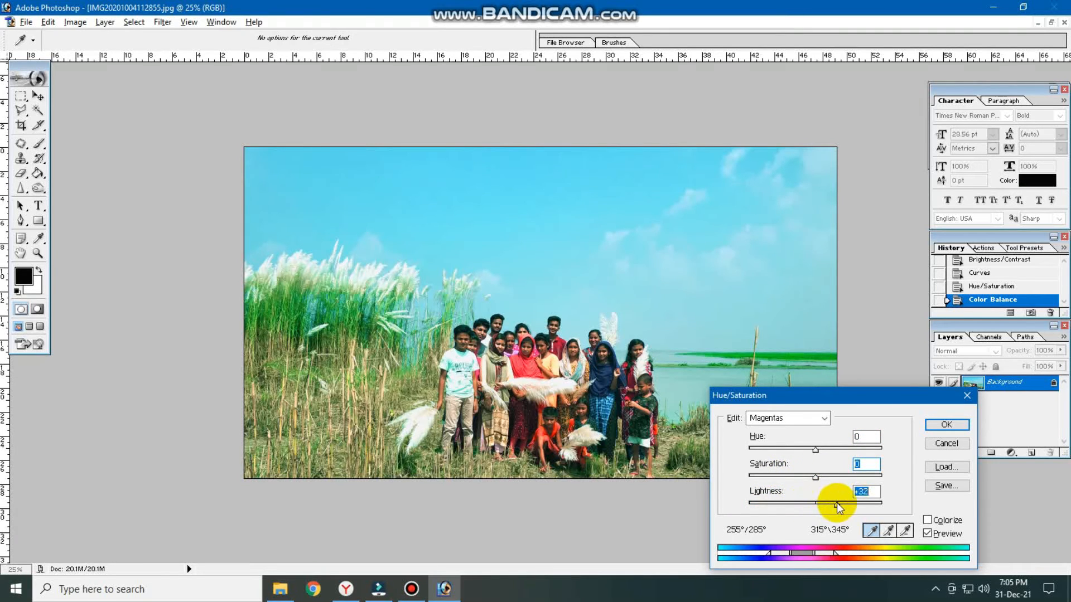
pyautogui.click(806, 425)
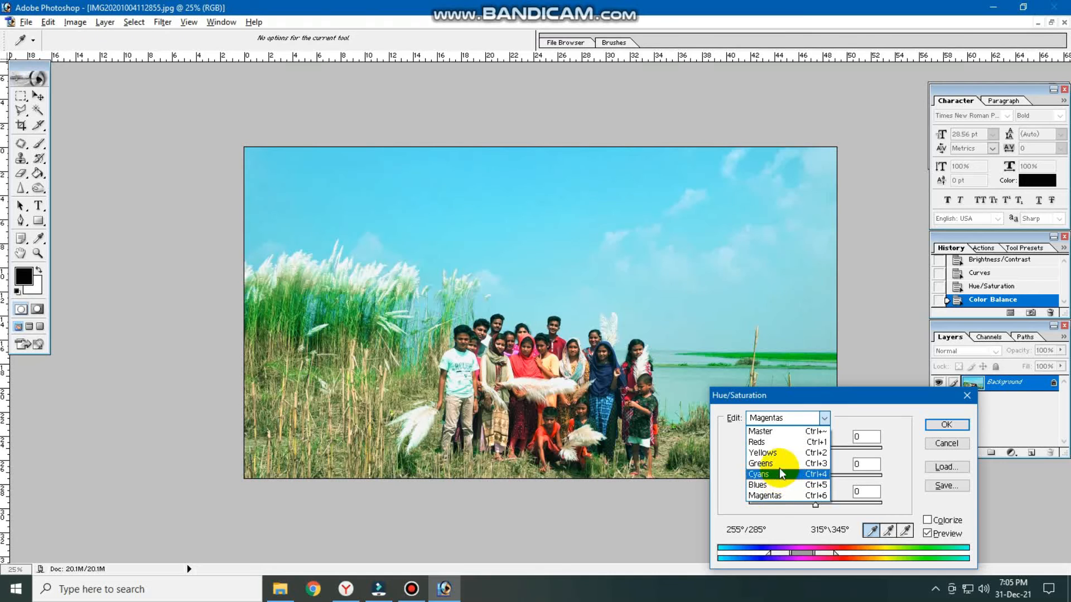
pyautogui.click(856, 422)
# Step: Apply the Hue/Saturation adjustment and save the photo to the Desktop as a progressive JPEG at maximum quality 12
pyautogui.click(950, 430)
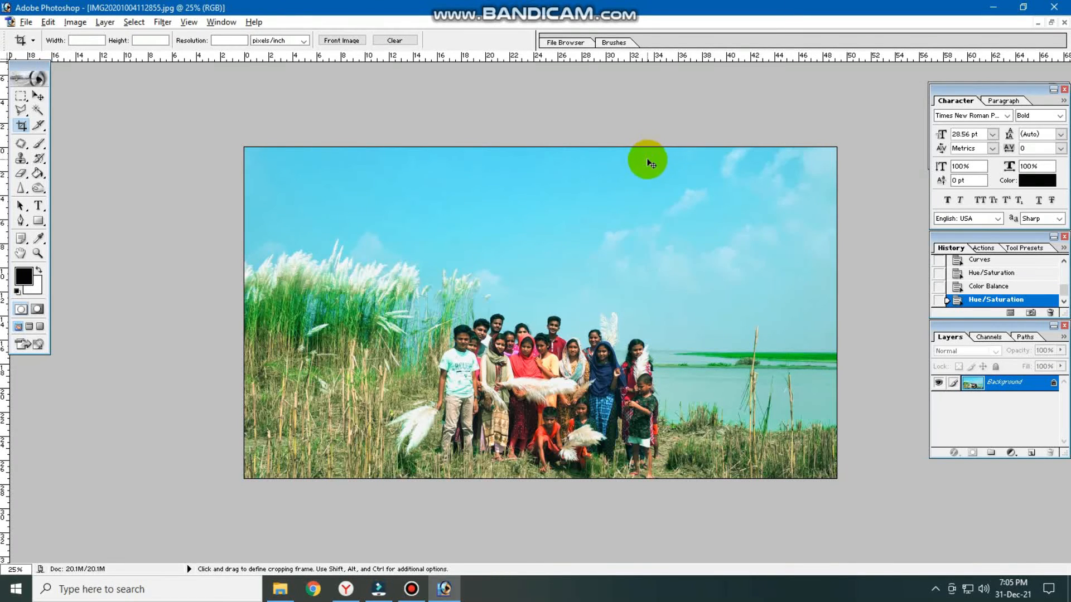
pyautogui.hotkey('ctrl', 'shift', 's')
pyautogui.click(382, 150)
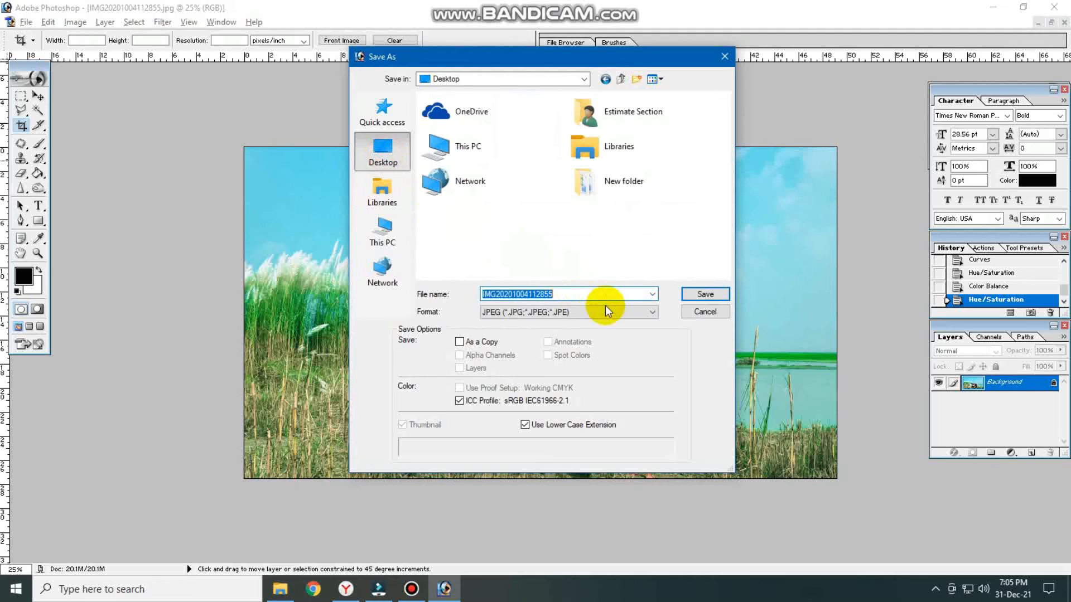
pyautogui.click(704, 295)
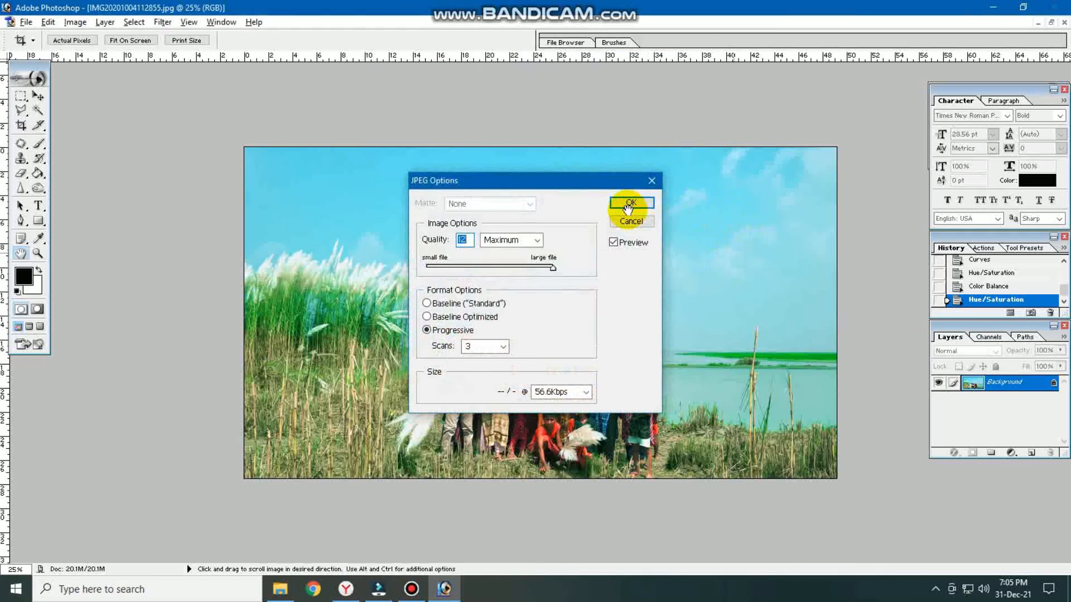
pyautogui.click(629, 204)
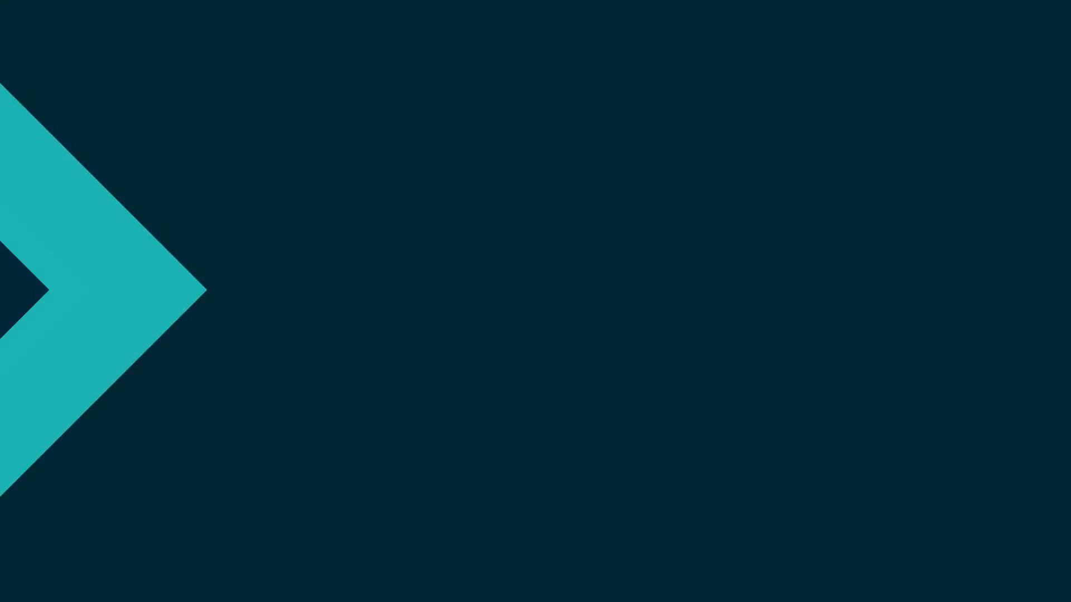